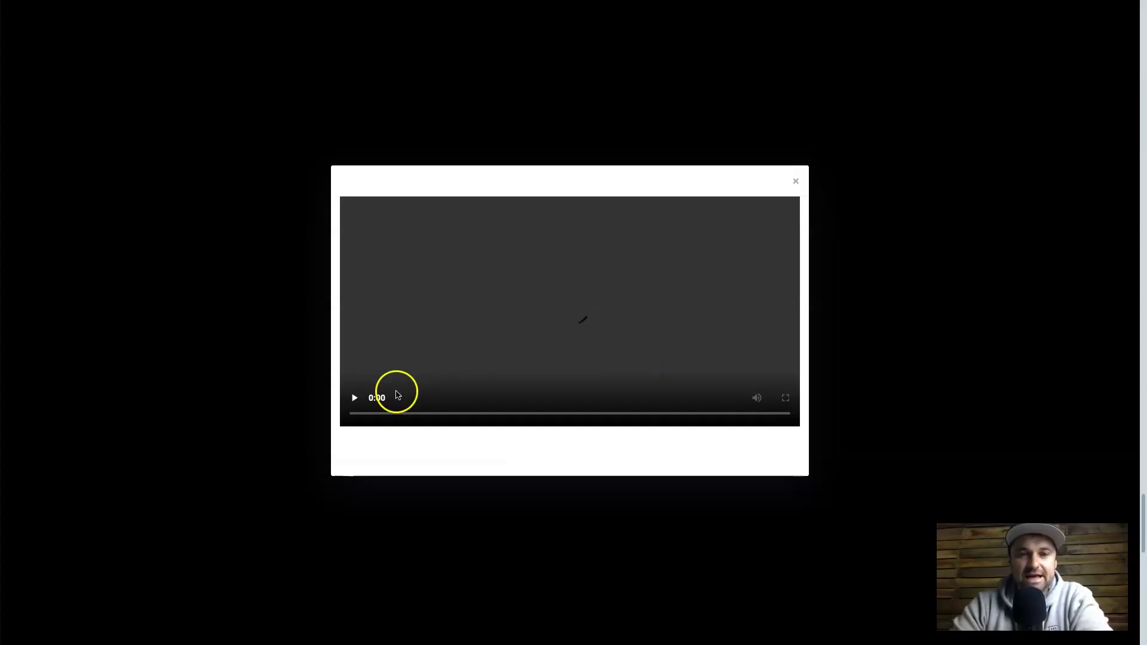
- Lower the volume, pause the template preview video and close it
{"action": "key", "text": "XF86AudioLowerVolume"}
{"action": "key", "text": "XF86AudioLowerVolume"}
{"action": "key", "text": "XF86AudioLowerVolume"}
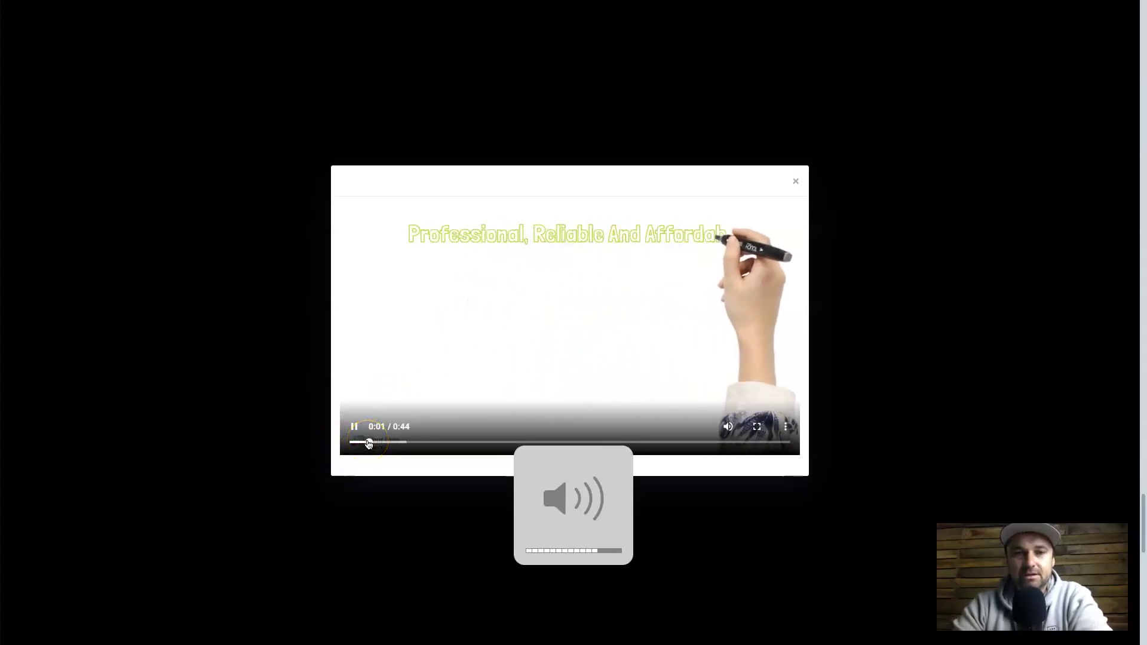
{"action": "left_click", "coordinate": [354, 426]}
{"action": "left_click", "coordinate": [787, 184]}
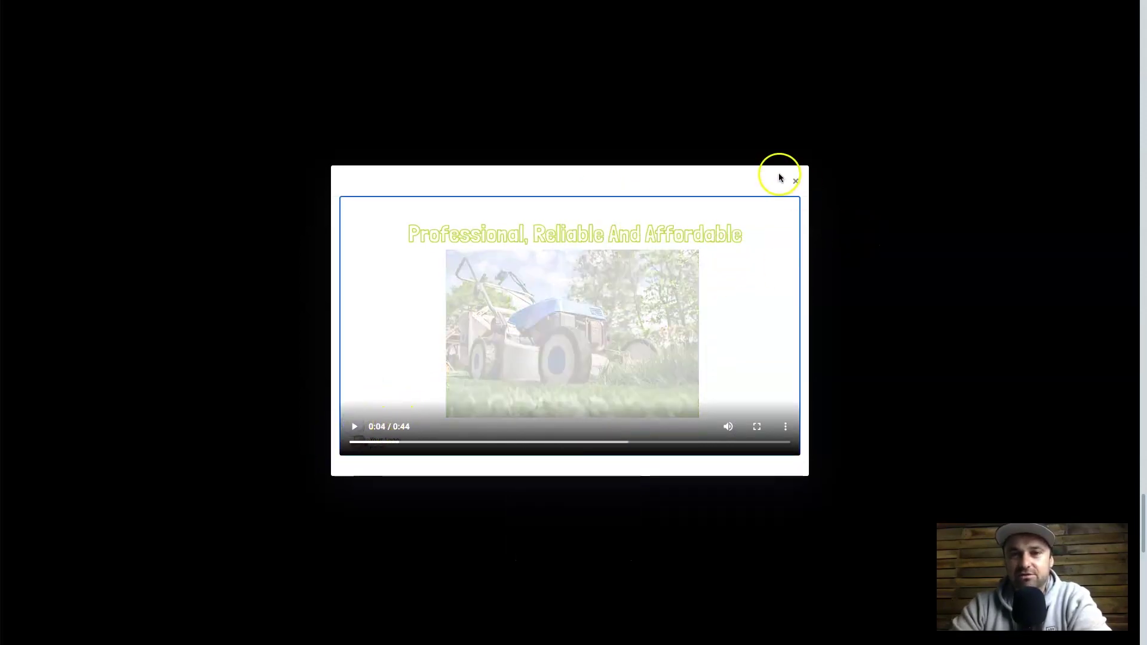
- Search the template library for 'lawn' and pick Lawn Maintenance - Female (Whiteboard)
{"action": "scroll", "coordinate": [561, 309], "scroll_direction": "up", "scroll_amount": 20}
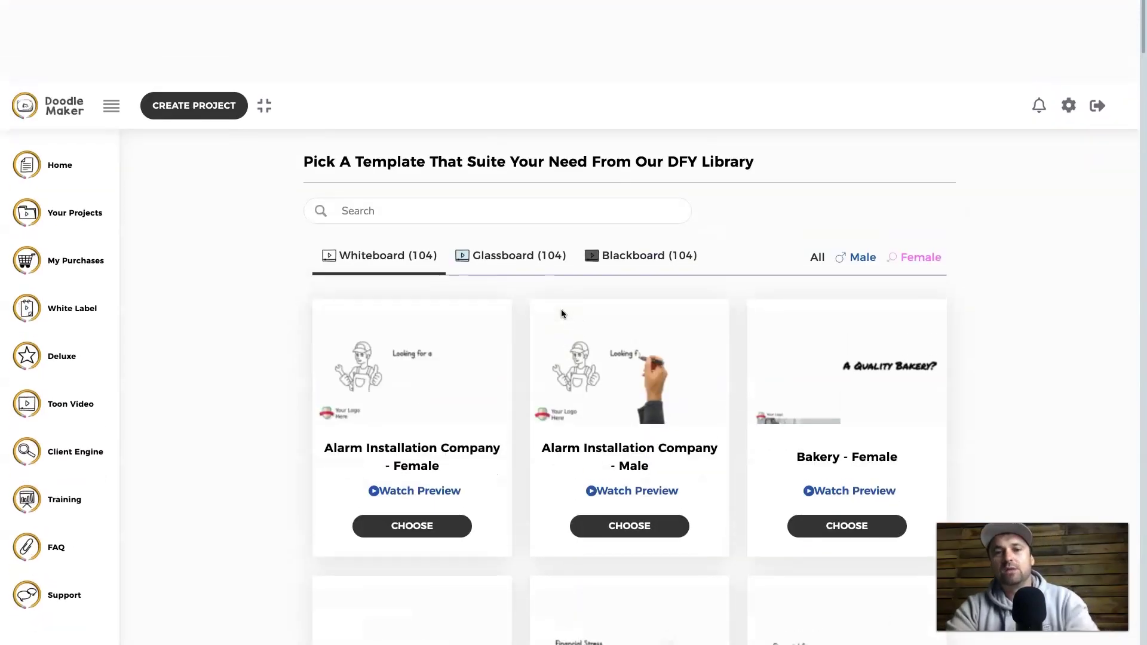
{"action": "left_click", "coordinate": [536, 122]}
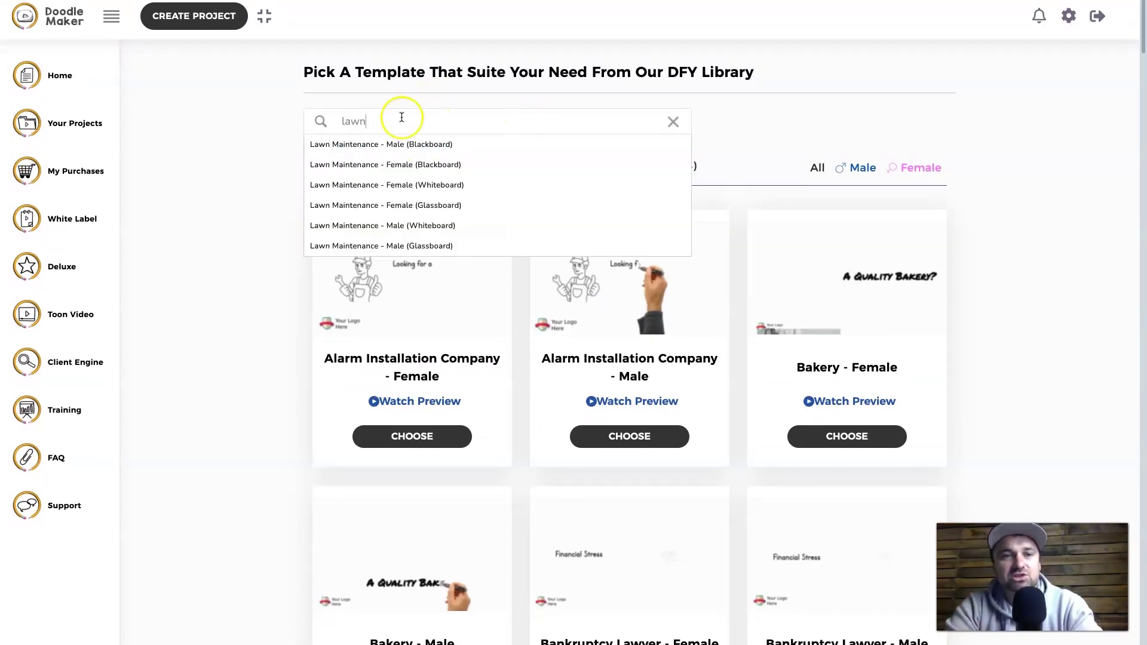
{"action": "left_click", "coordinate": [351, 190]}
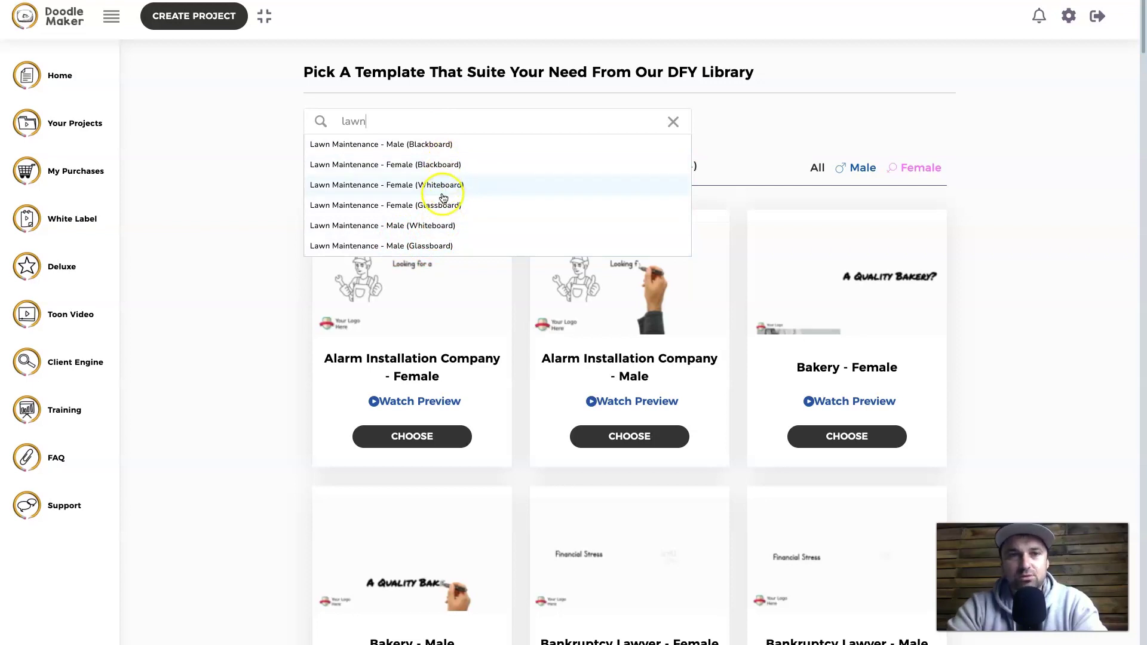
{"action": "left_click", "coordinate": [525, 186]}
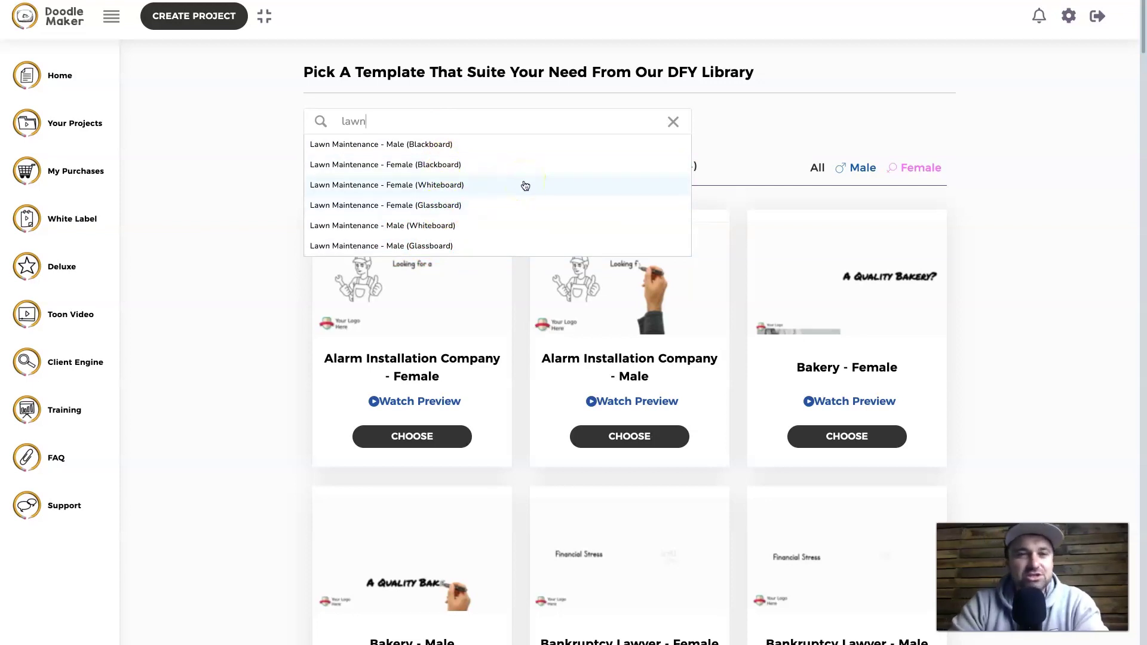
{"action": "left_click", "coordinate": [464, 186]}
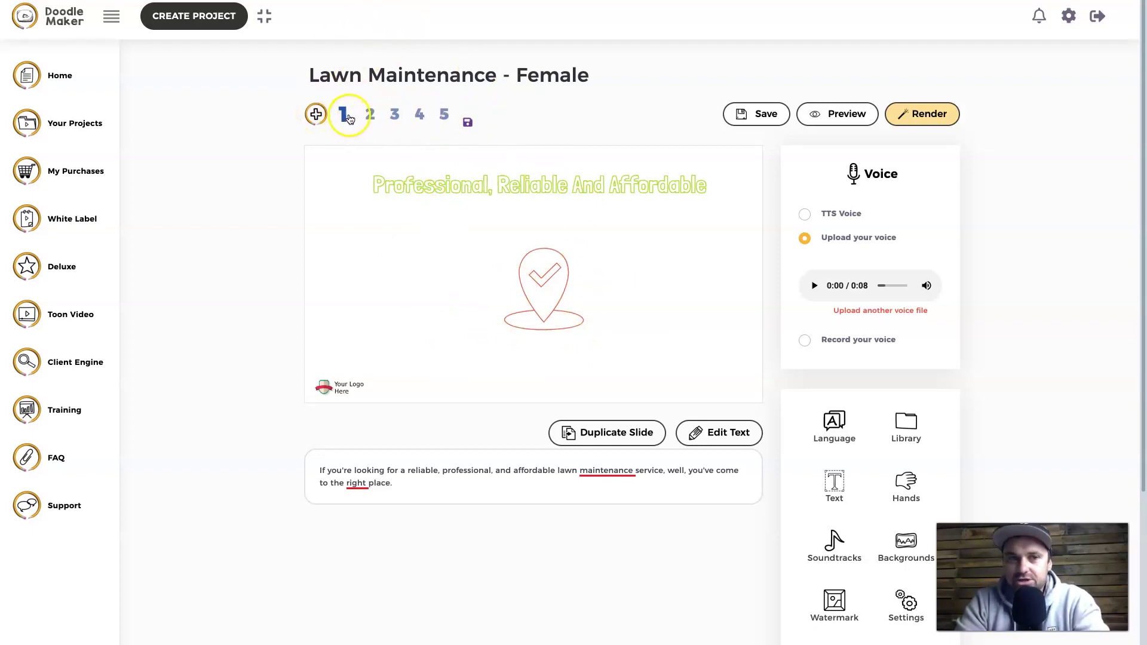
- Step through slides 2–5, then select slide 5's phone and e-mail contact line
{"action": "left_click", "coordinate": [370, 115]}
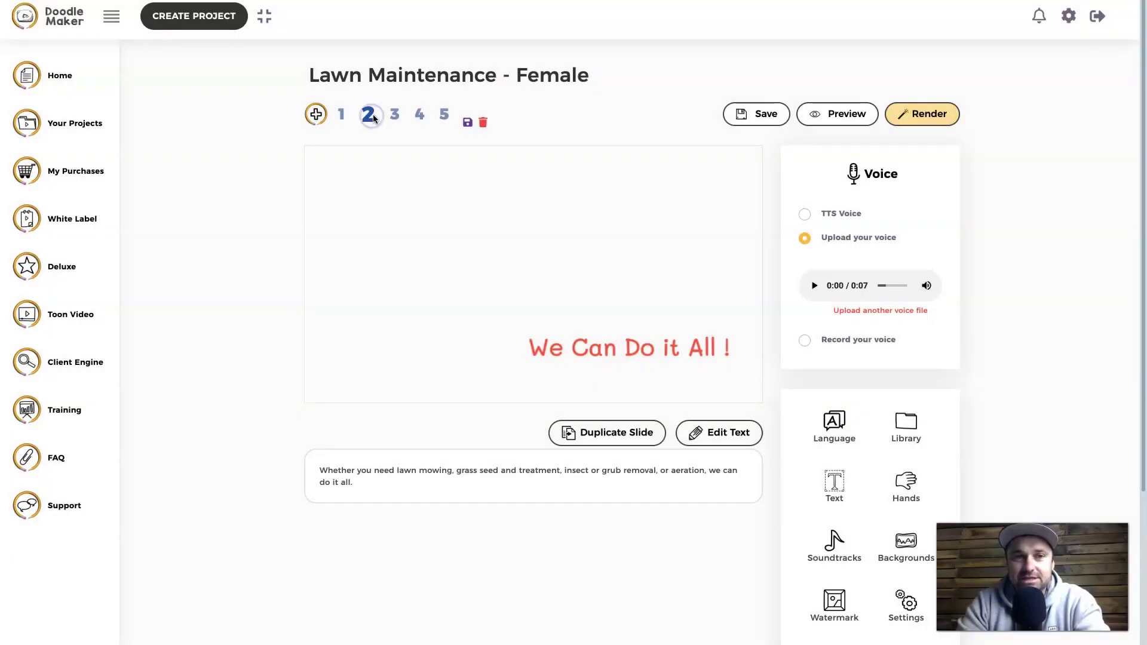
{"action": "left_click", "coordinate": [393, 117]}
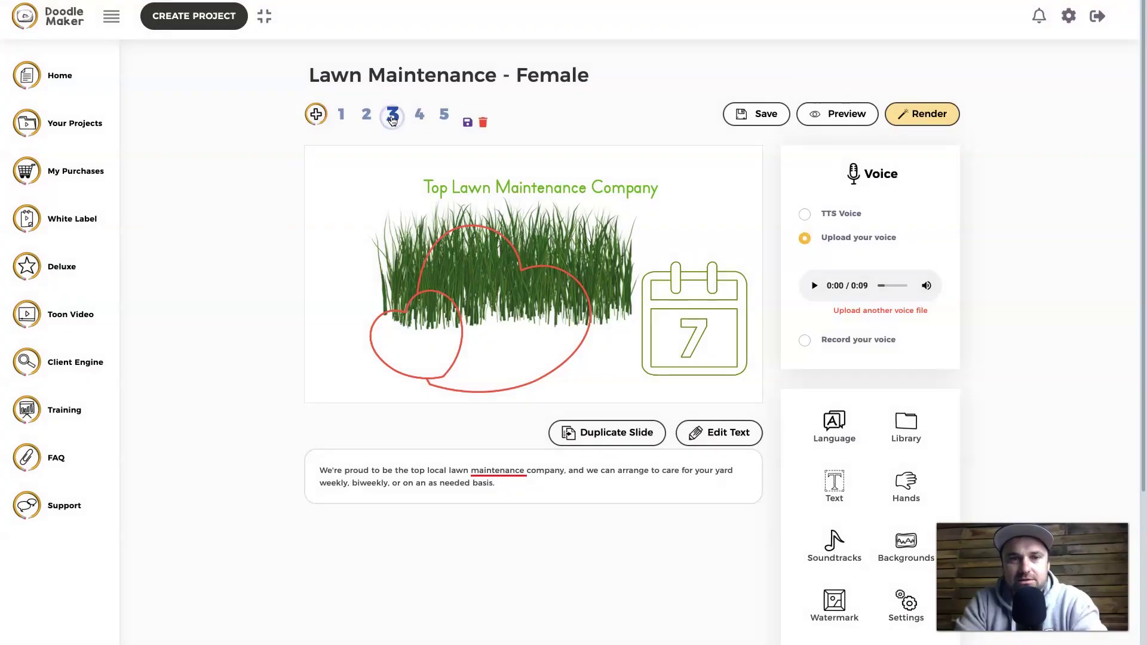
{"action": "left_click", "coordinate": [421, 117]}
{"action": "left_click", "coordinate": [443, 117]}
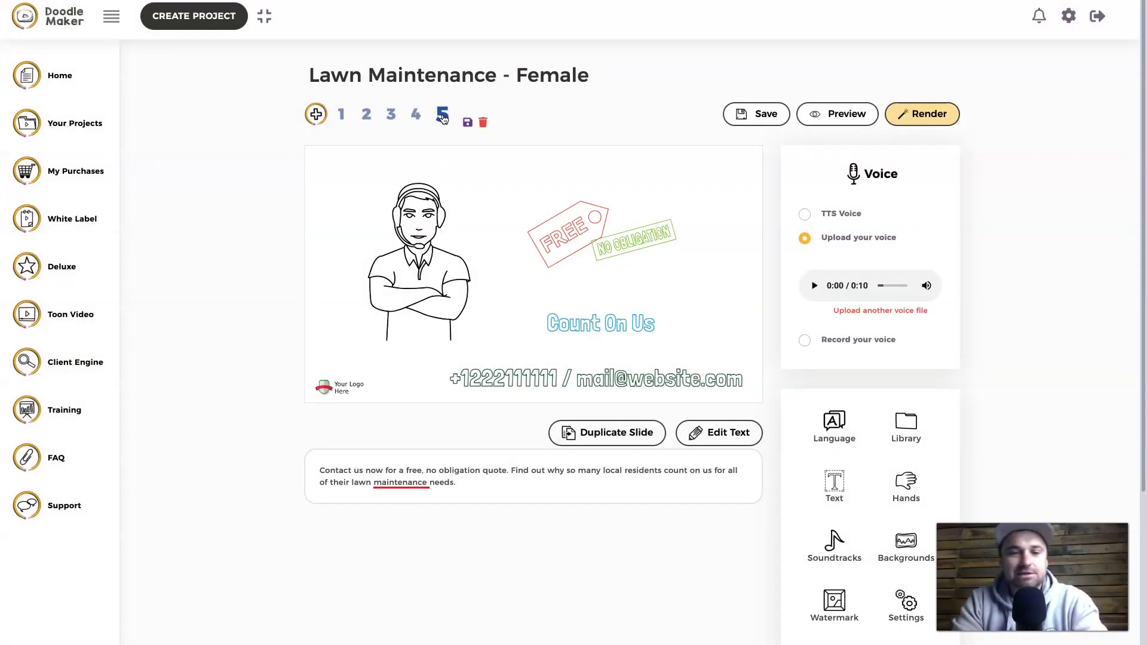
{"action": "left_click", "coordinate": [488, 375]}
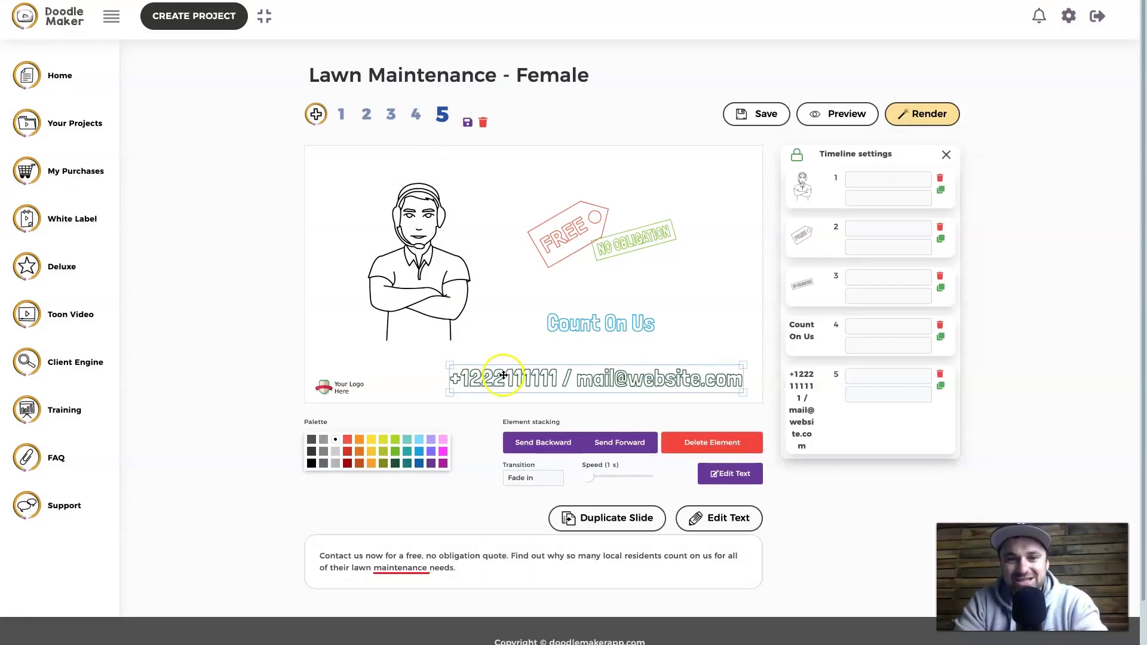
- In Edit Text, overwrite the placeholder with the business phone number and e-mail, then Update
{"action": "left_click", "coordinate": [504, 375]}
{"action": "left_click", "coordinate": [714, 469]}
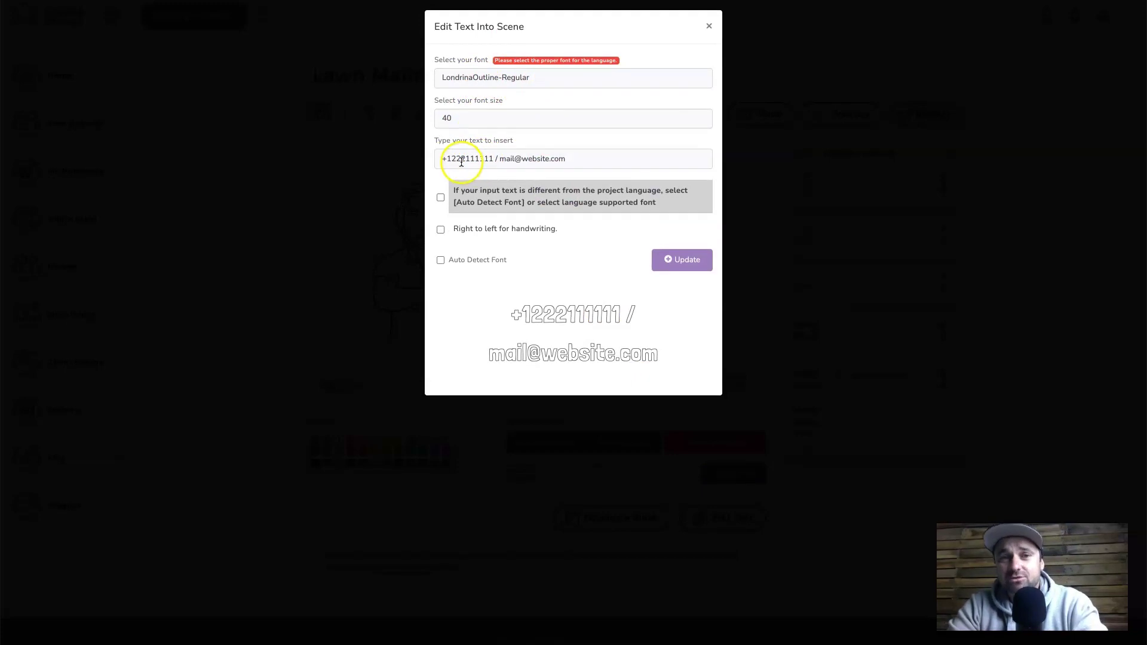
{"action": "left_click_drag", "start_coordinate": [442, 160], "coordinate": [602, 169]}
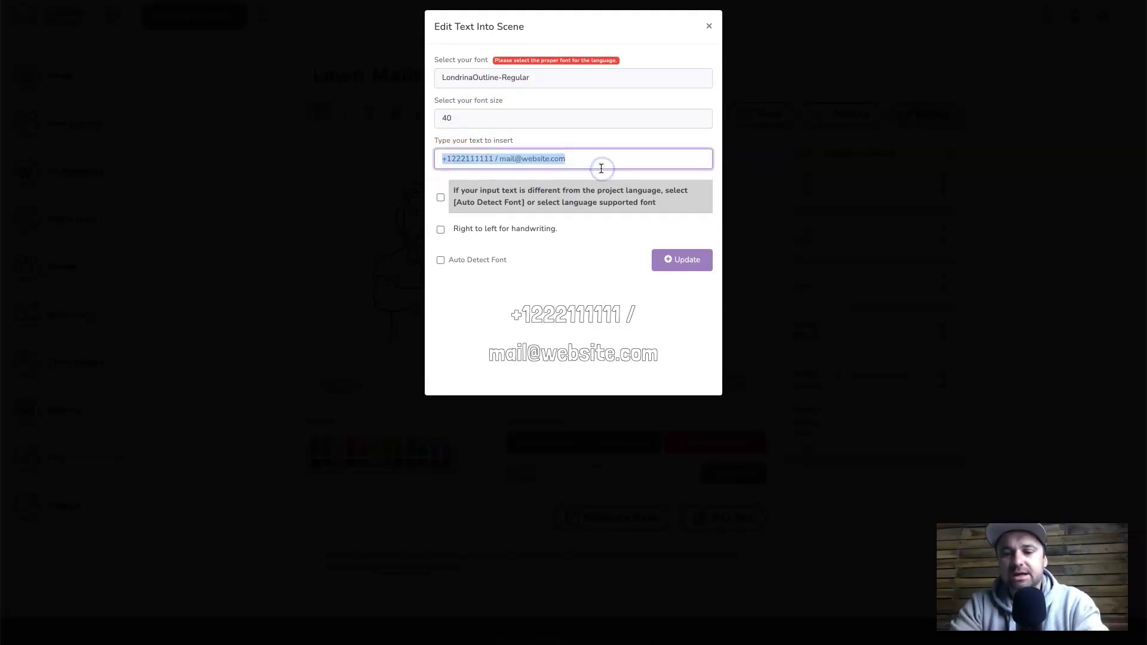
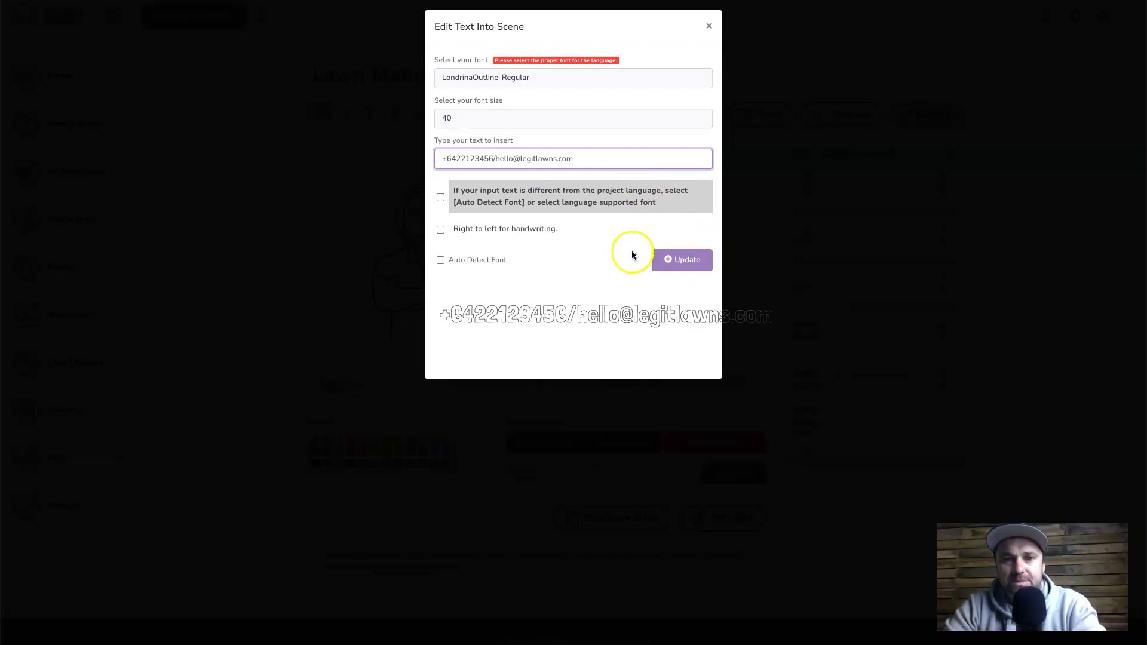
{"action": "left_click", "coordinate": [670, 260]}
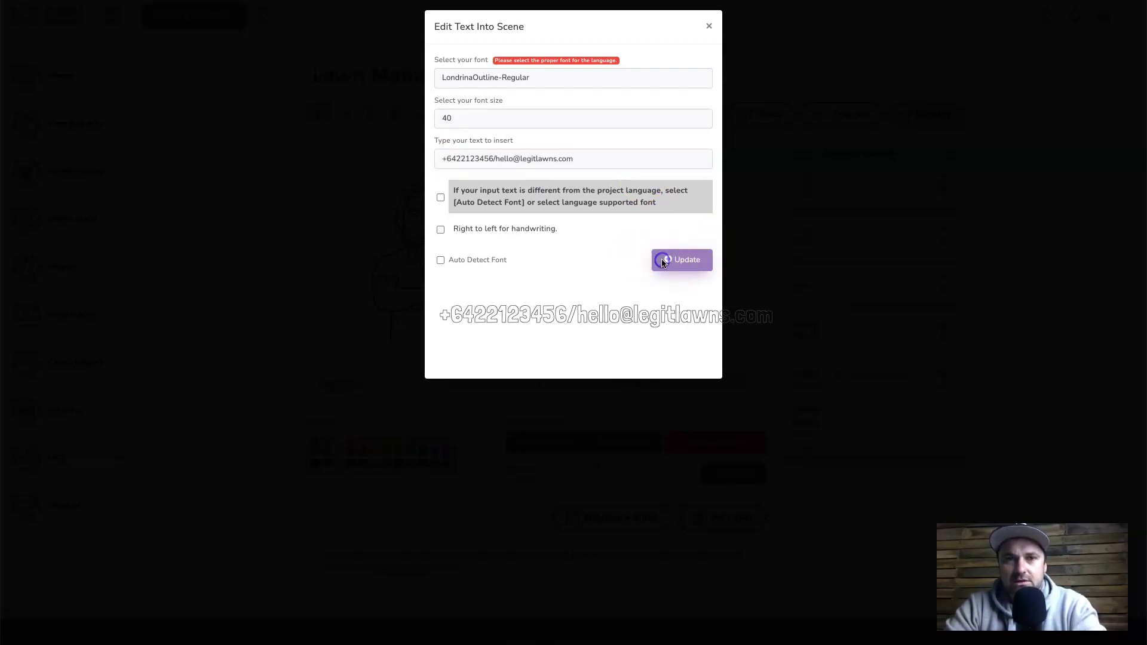
{"action": "left_click", "coordinate": [440, 198]}
{"action": "left_click", "coordinate": [657, 258]}
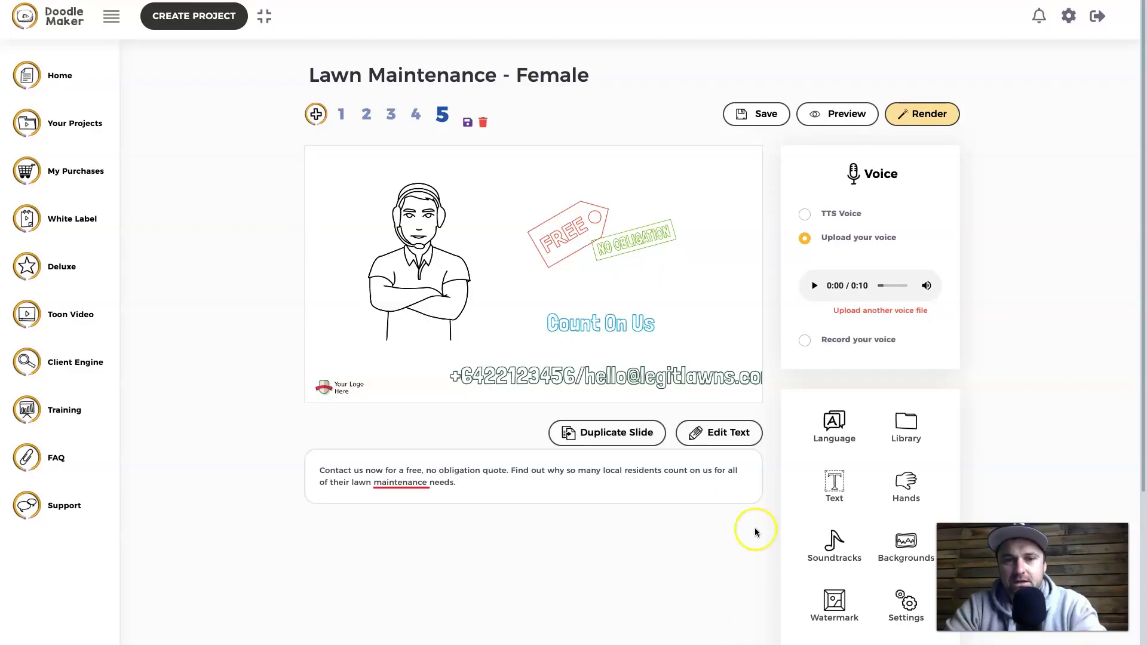
- Move the contact line left into the frame, raise 'Count On Us' slightly, and close Timeline settings
{"action": "left_click", "coordinate": [684, 380]}
{"action": "left_click_drag", "start_coordinate": [684, 380], "coordinate": [657, 380]}
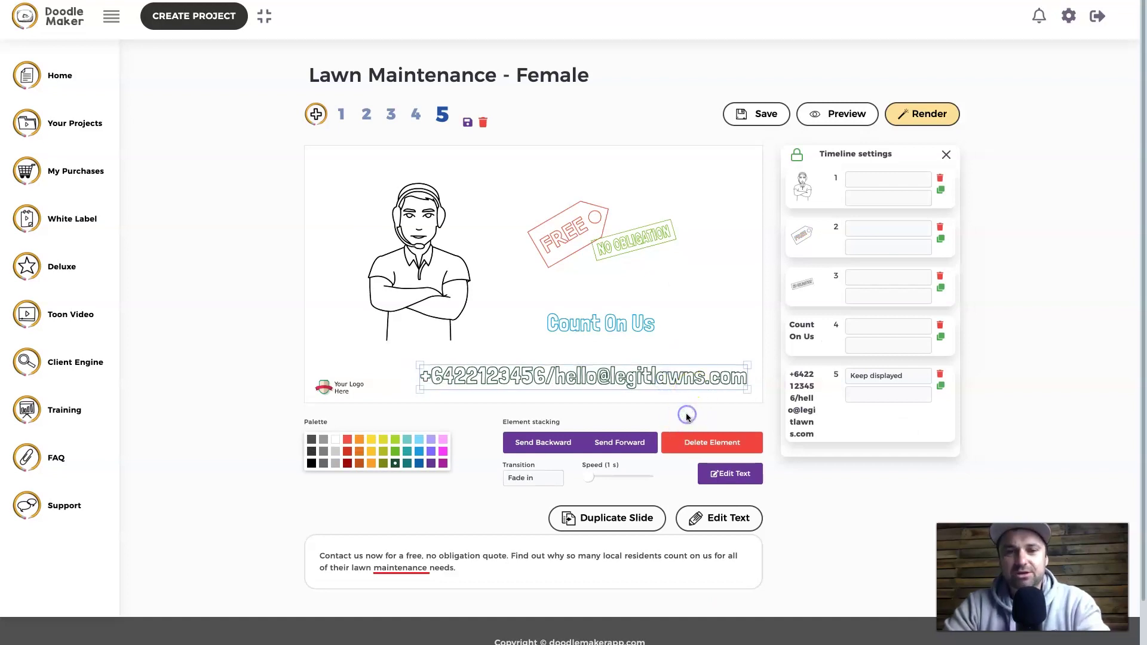
{"action": "left_click", "coordinate": [615, 323]}
{"action": "left_click_drag", "start_coordinate": [595, 322], "coordinate": [606, 317]}
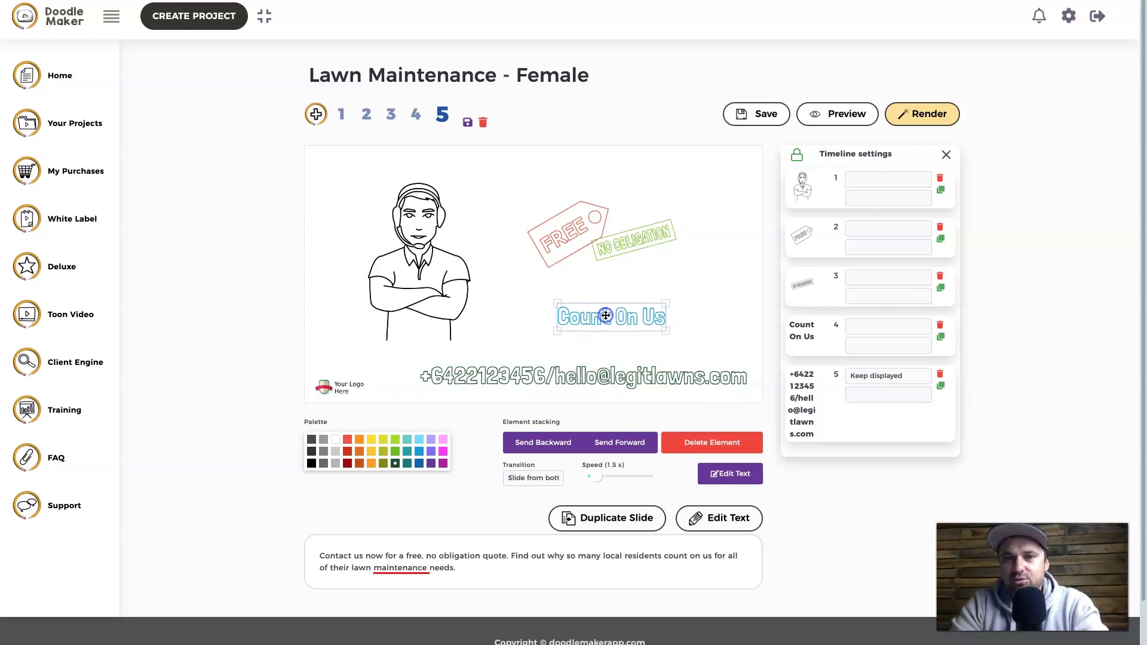
{"action": "left_click", "coordinate": [947, 157]}
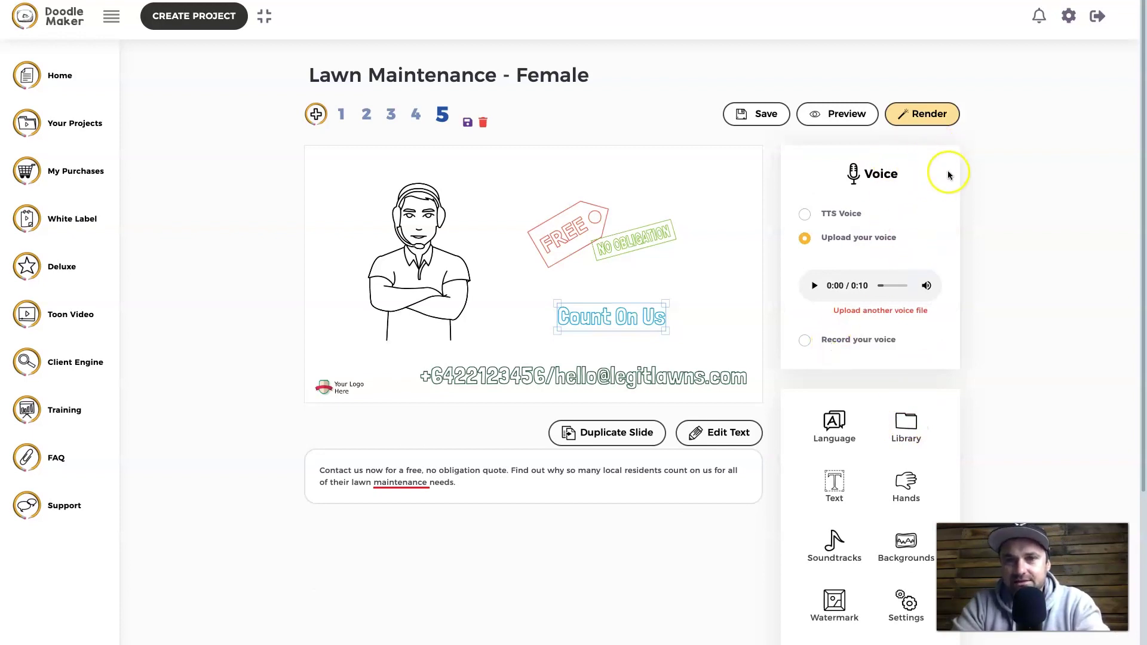
- Open the Library, then the Set A Watermark settings for the 'Your Logo Here' placeholder
{"action": "scroll", "coordinate": [1012, 324], "scroll_direction": "down", "scroll_amount": 3}
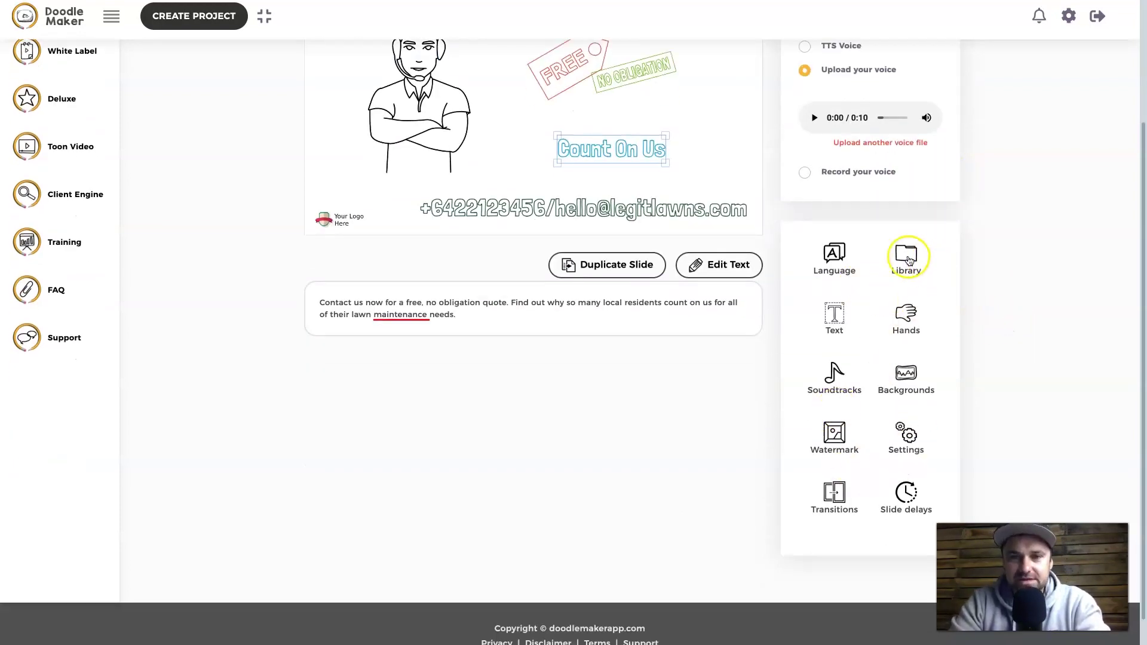
{"action": "scroll", "coordinate": [834, 263], "scroll_direction": "up", "scroll_amount": 2}
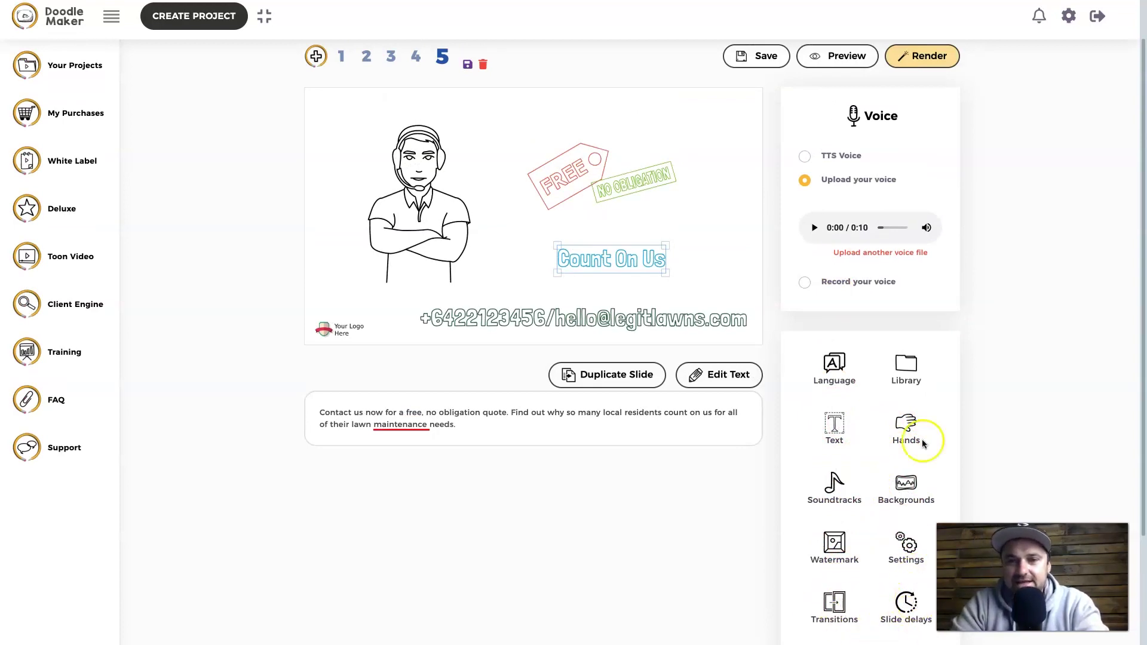
{"action": "left_click", "coordinate": [905, 362]}
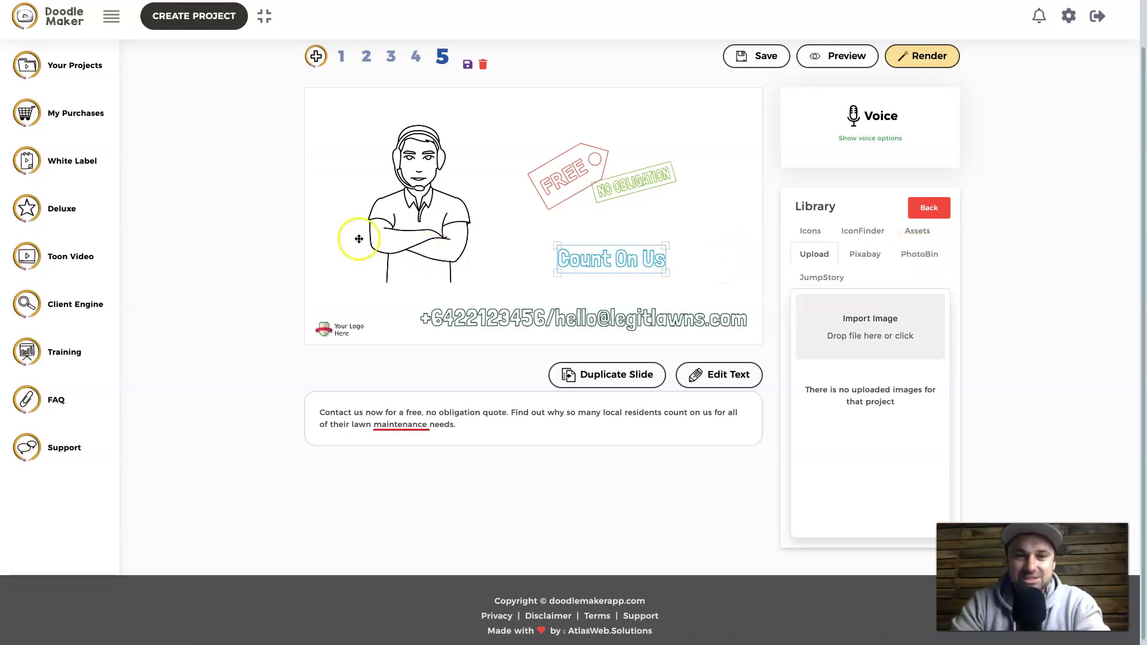
{"action": "left_click", "coordinate": [331, 325]}
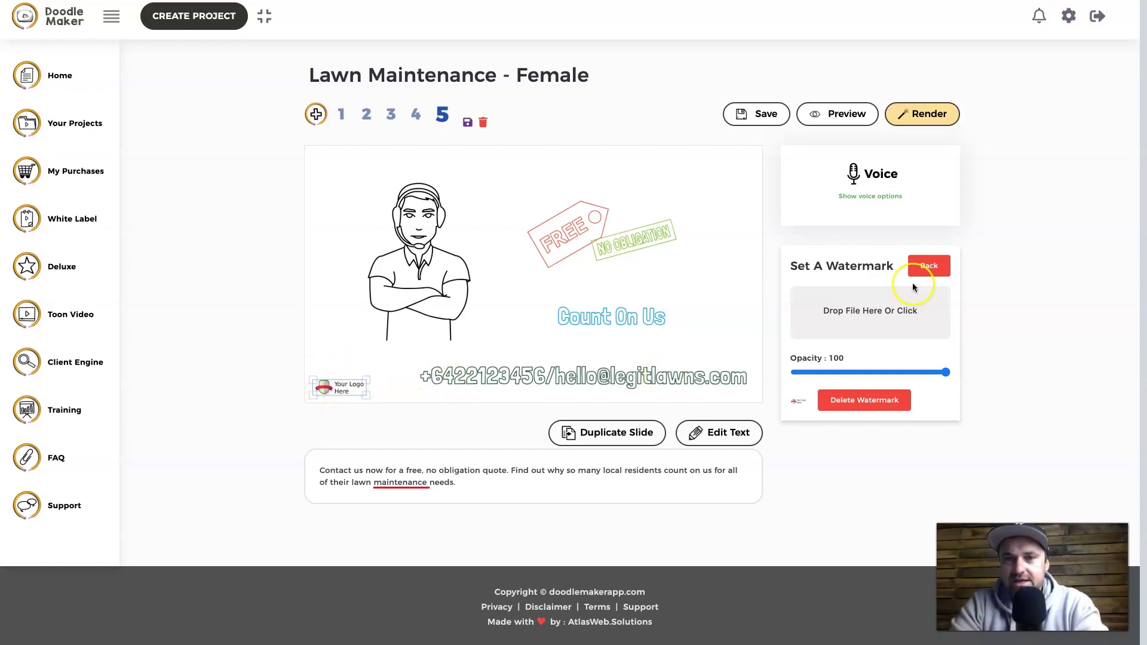
- Upload the Legit Marketing Reviews logo as the watermark and shrink it into the bottom-left corner
{"action": "left_click", "coordinate": [872, 312]}
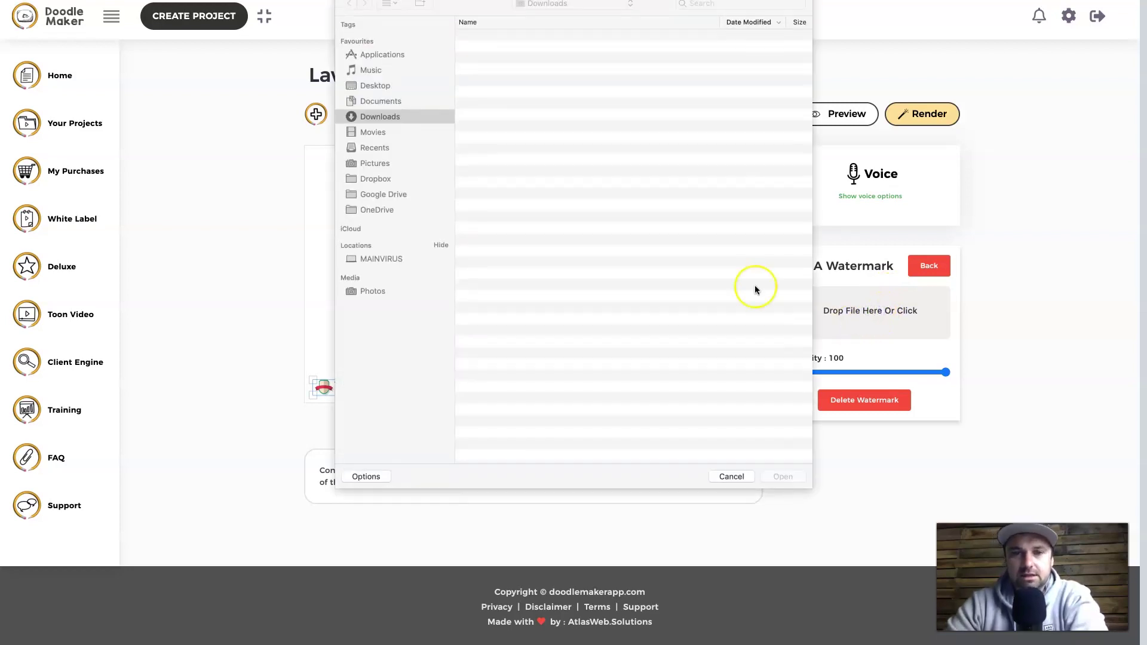
{"action": "double_click", "coordinate": [569, 36]}
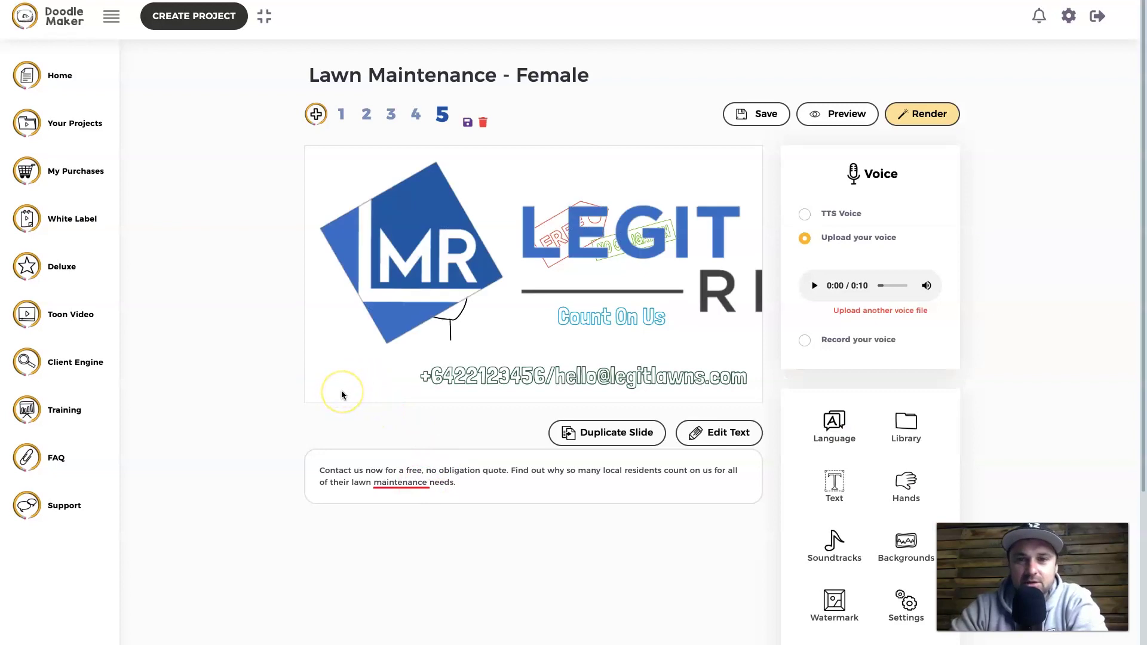
{"action": "left_click", "coordinate": [523, 266]}
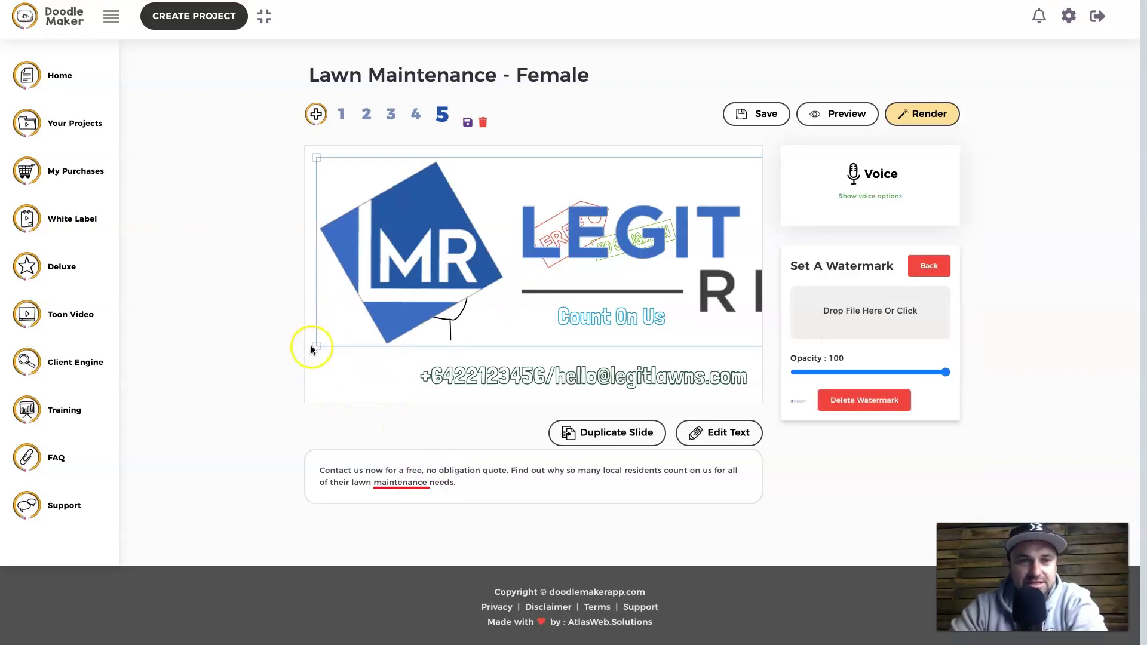
{"action": "left_click_drag", "start_coordinate": [319, 348], "coordinate": [272, 304]}
{"action": "left_click_drag", "start_coordinate": [630, 281], "coordinate": [566, 278]}
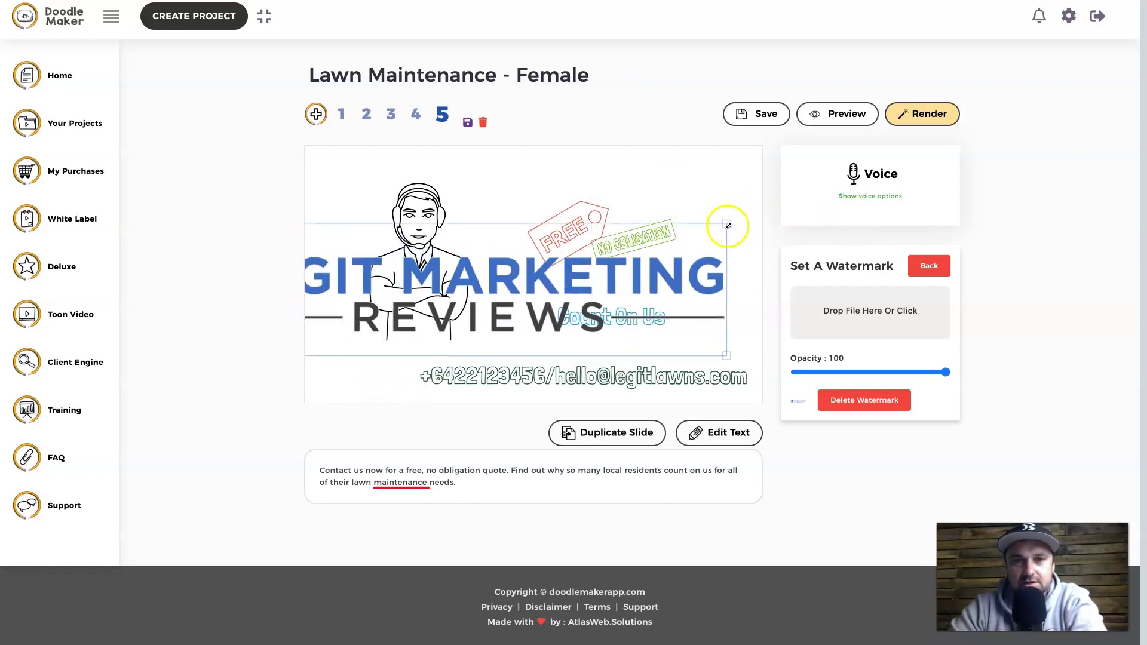
{"action": "left_click_drag", "start_coordinate": [722, 226], "coordinate": [557, 381]}
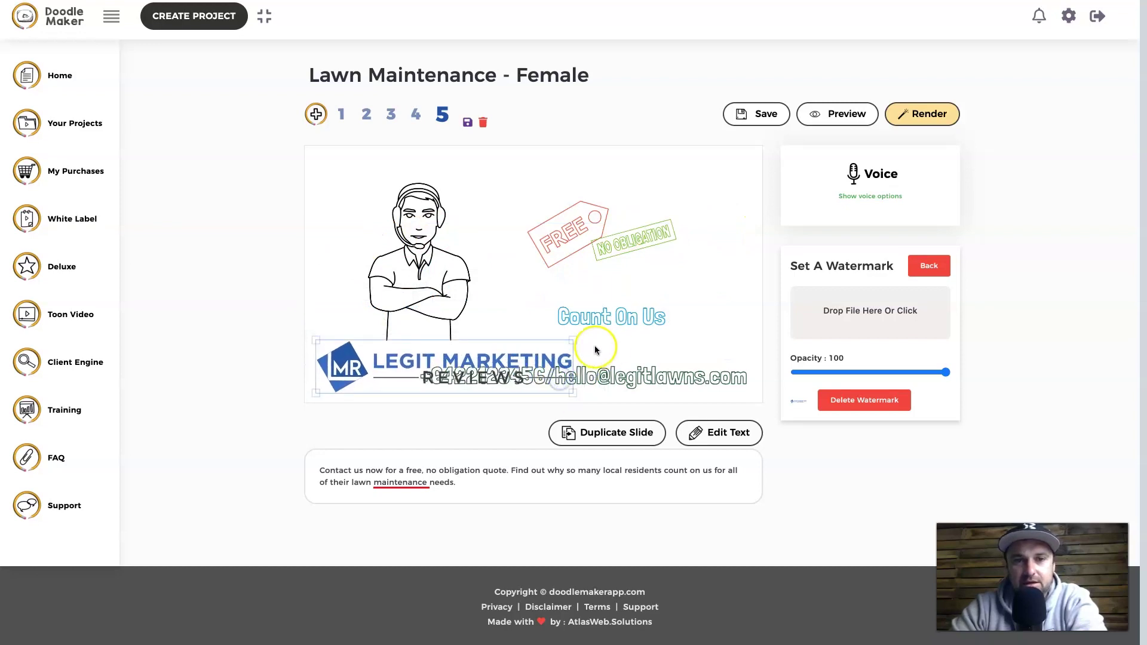
{"action": "left_click_drag", "start_coordinate": [571, 340], "coordinate": [357, 344]}
{"action": "left_click", "coordinate": [433, 401]}
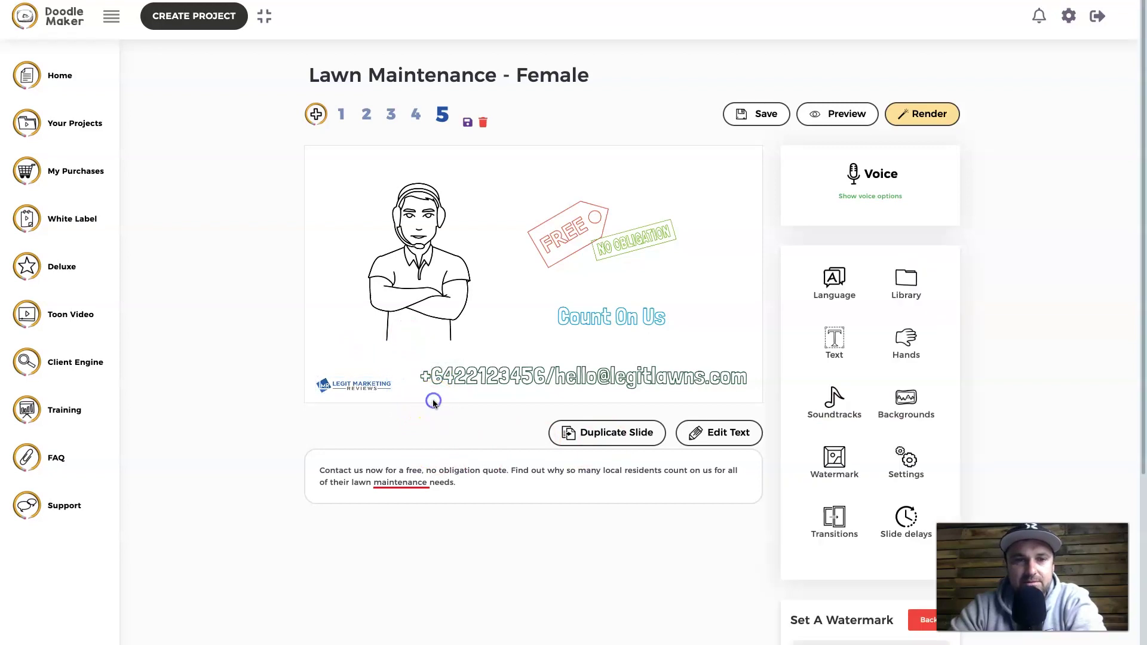
{"action": "left_click", "coordinate": [418, 115]}
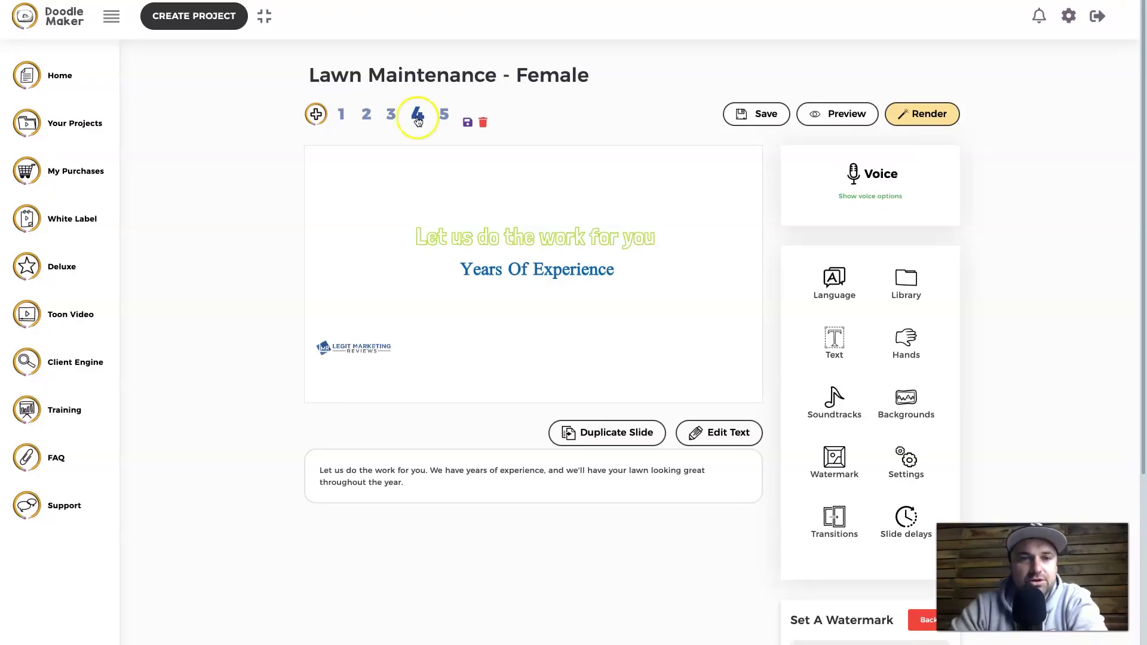
- Lower the watermark on slide 4, check slides 3, 2 and 1, then return to slide 5
{"action": "left_click_drag", "start_coordinate": [346, 348], "coordinate": [345, 381]}
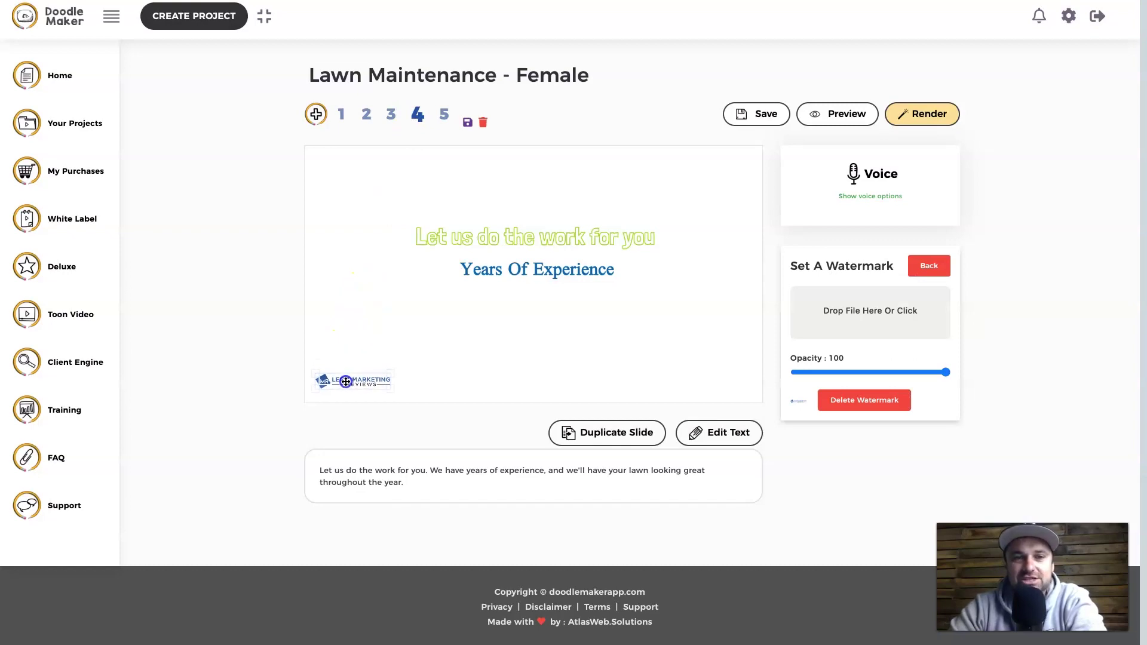
{"action": "left_click", "coordinate": [391, 114]}
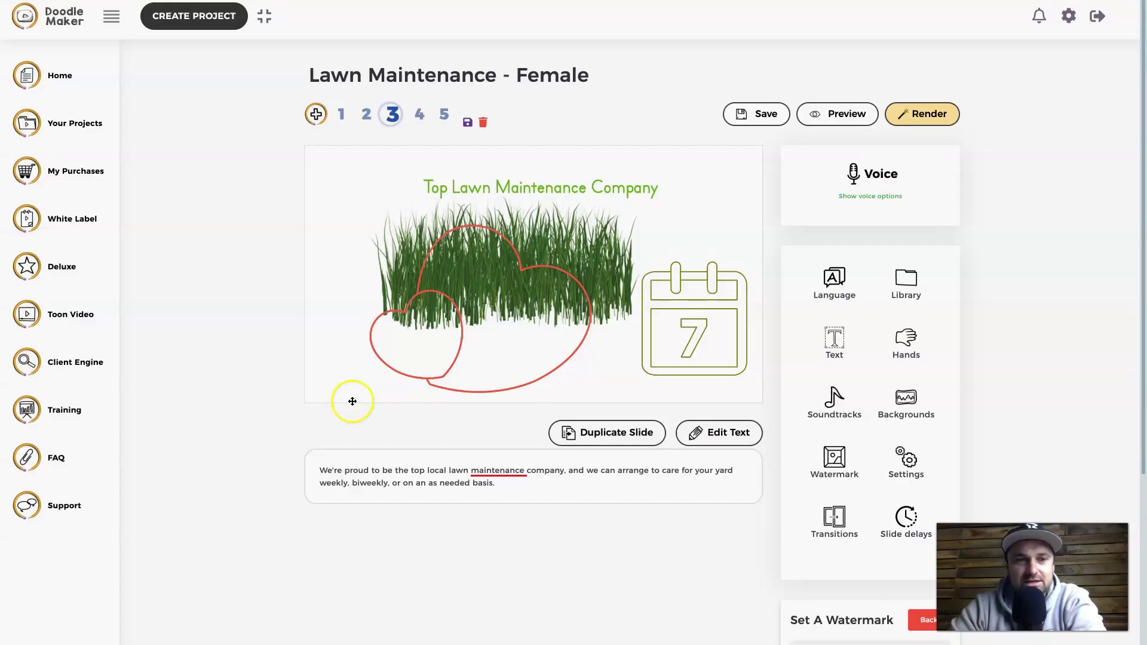
{"action": "left_click", "coordinate": [368, 118]}
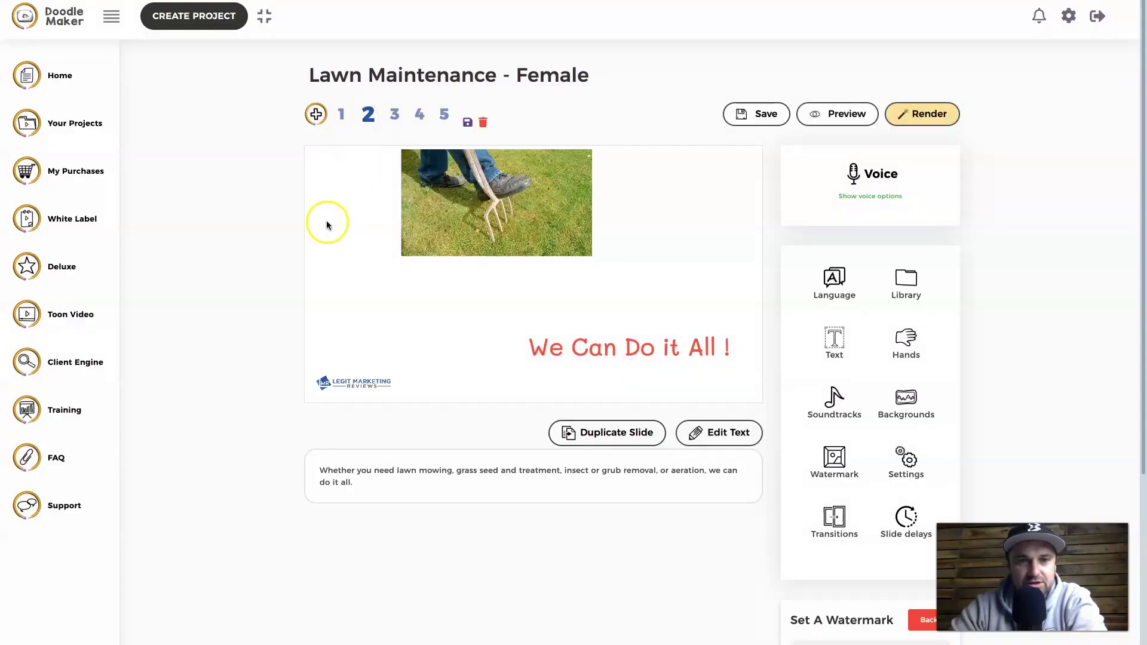
{"action": "left_click", "coordinate": [342, 114]}
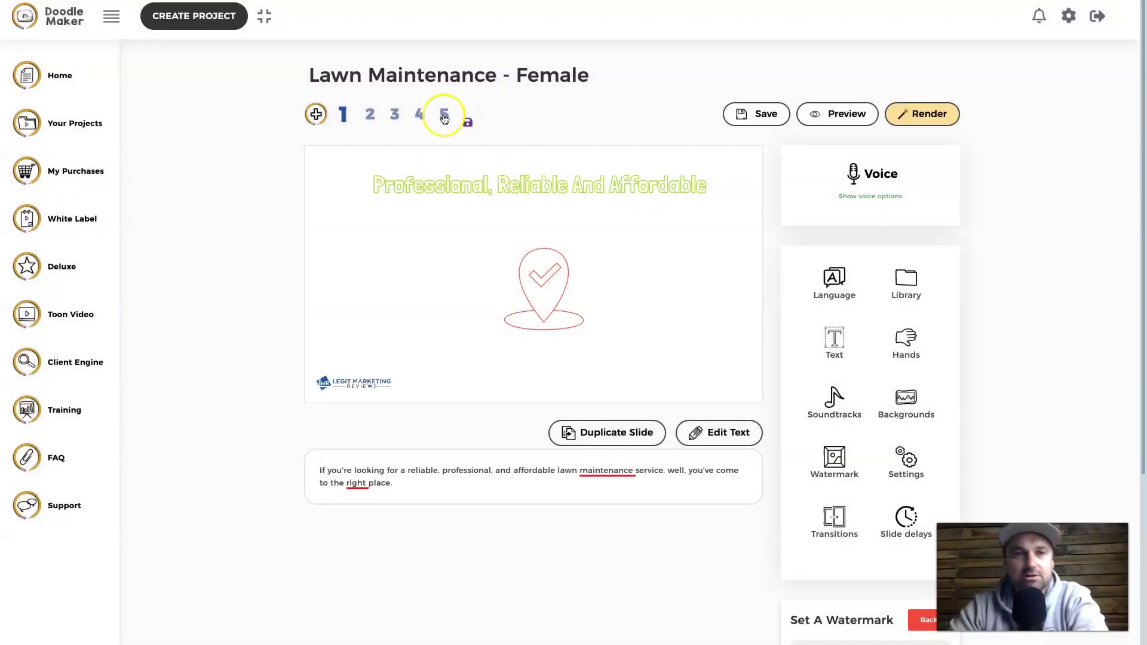
{"action": "left_click", "coordinate": [444, 115]}
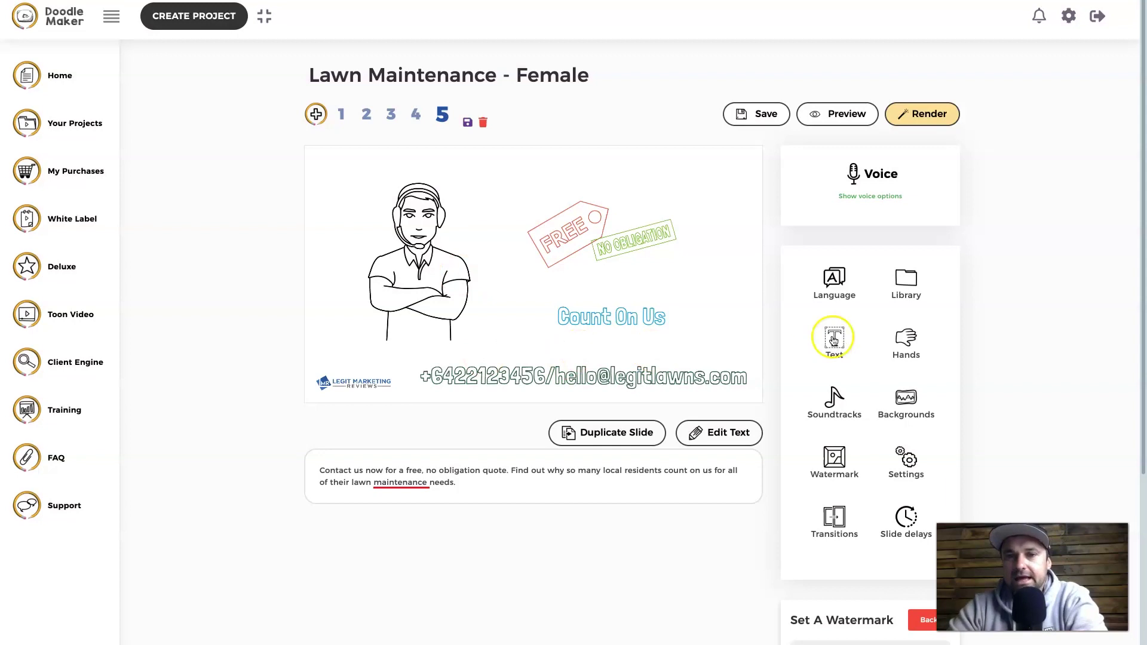
- Set the narration to TTS voice English Australia - Jack (Male) and play a preview
{"action": "left_click", "coordinate": [889, 197]}
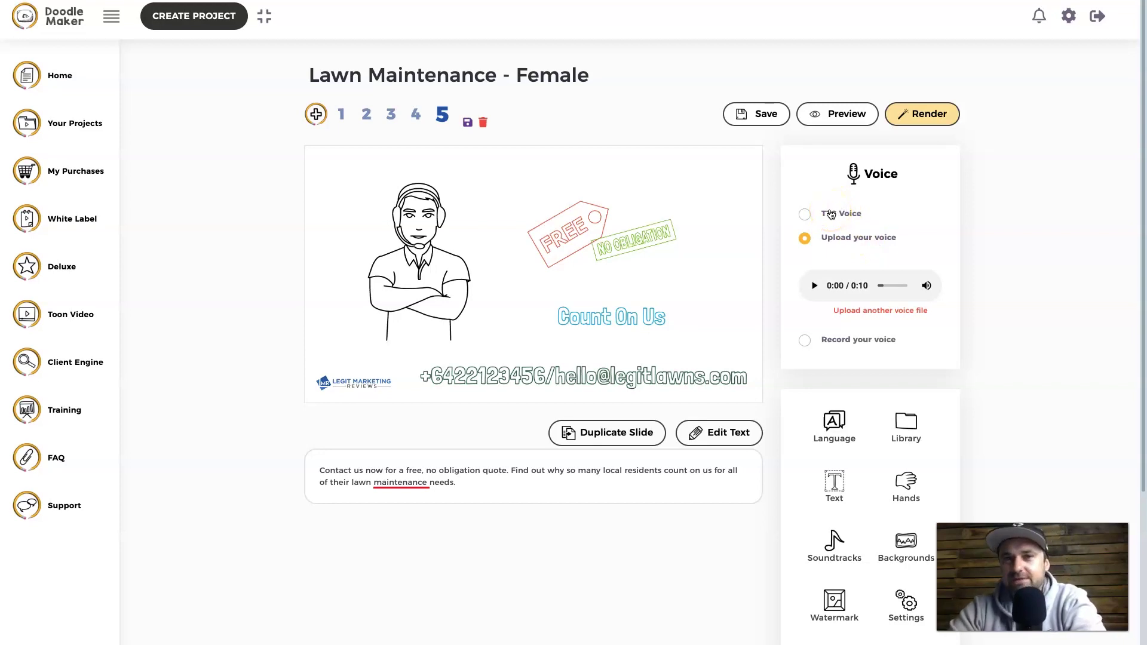
{"action": "left_click", "coordinate": [831, 214]}
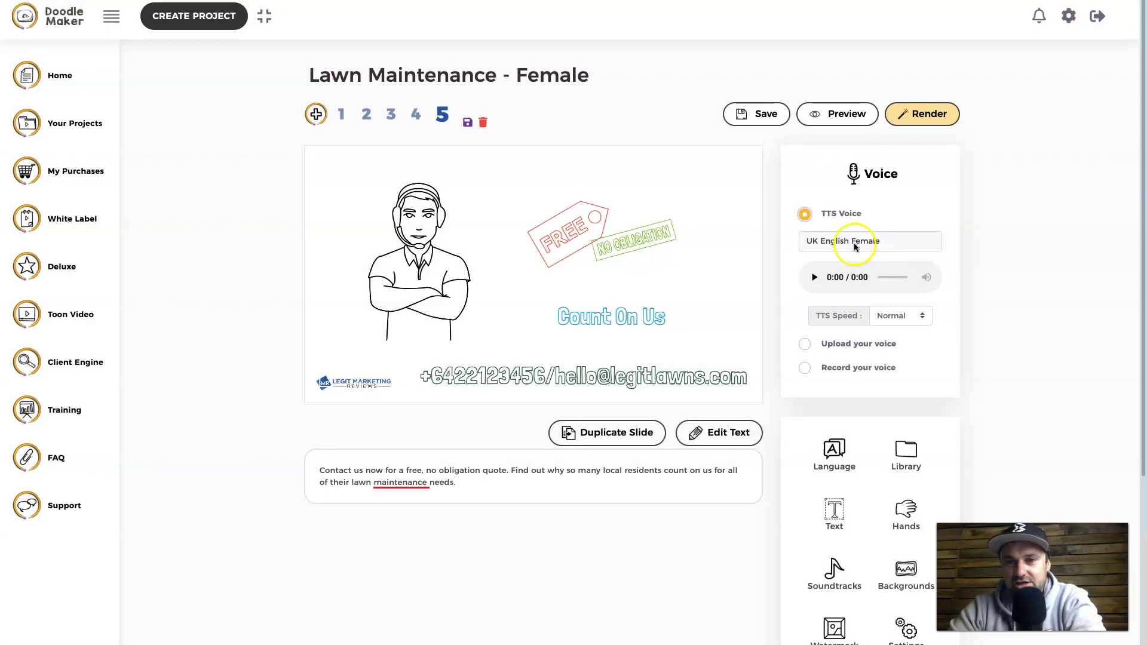
{"action": "left_click", "coordinate": [855, 243]}
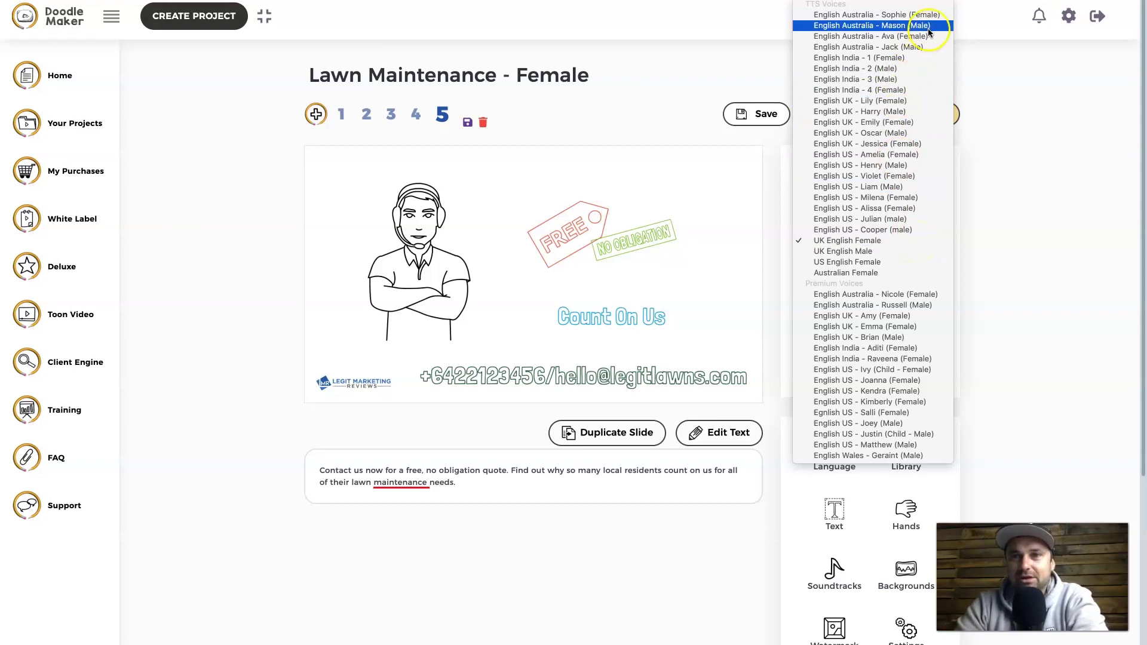
{"action": "left_click", "coordinate": [899, 46]}
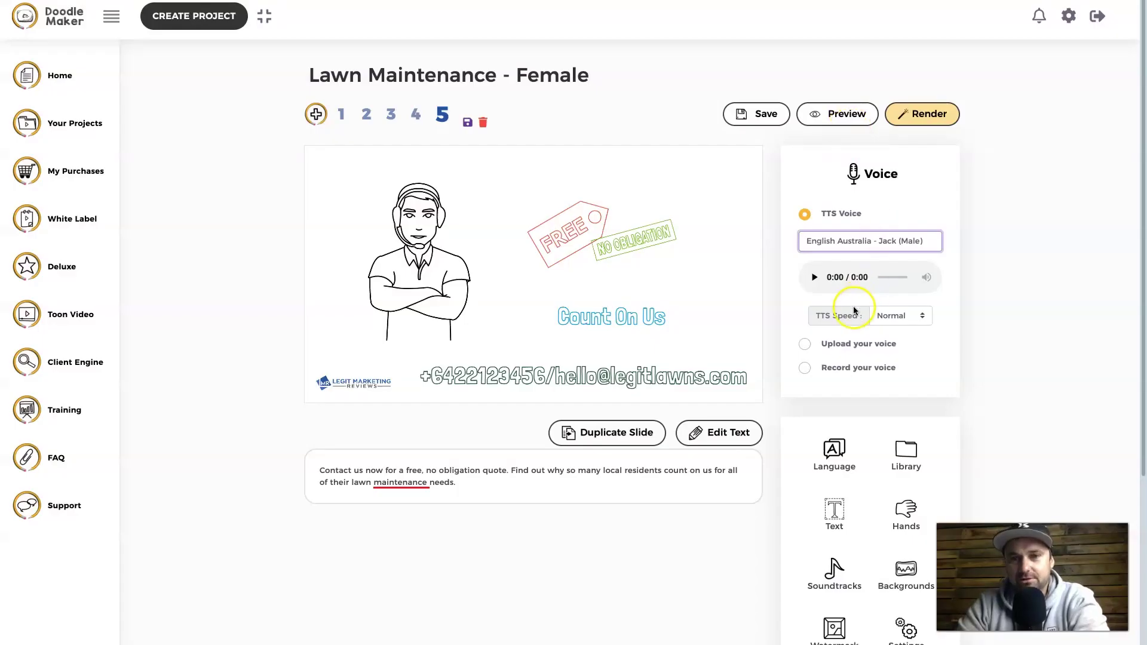
{"action": "left_click", "coordinate": [814, 279]}
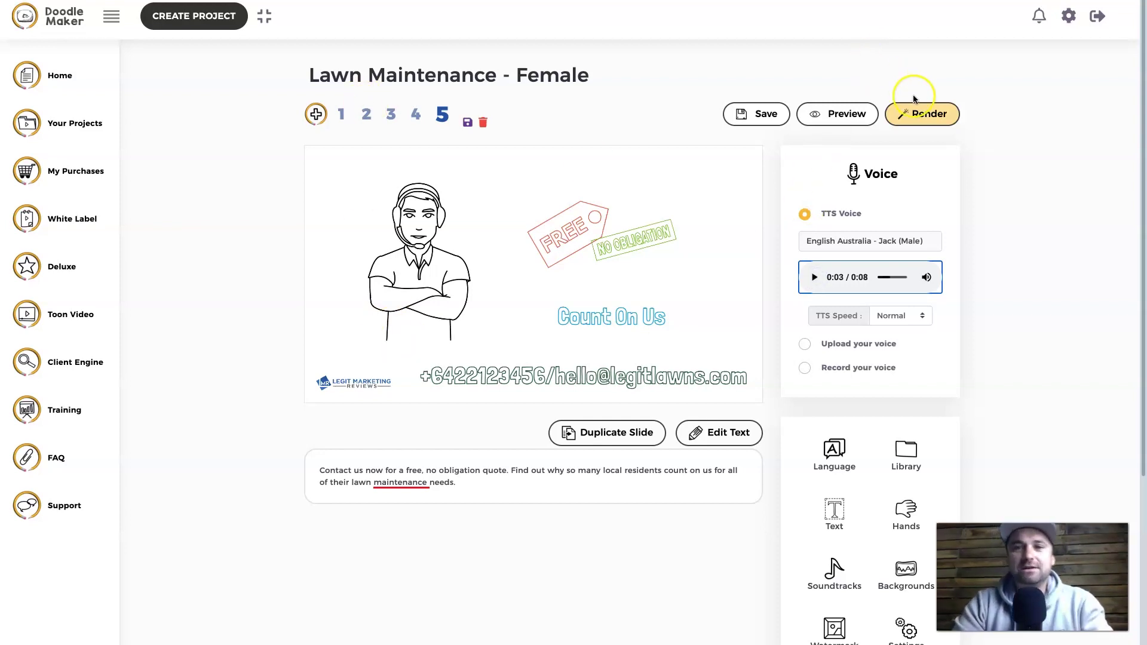
- Render the project at Full HD (1080p) and create the video
{"action": "left_click", "coordinate": [907, 119]}
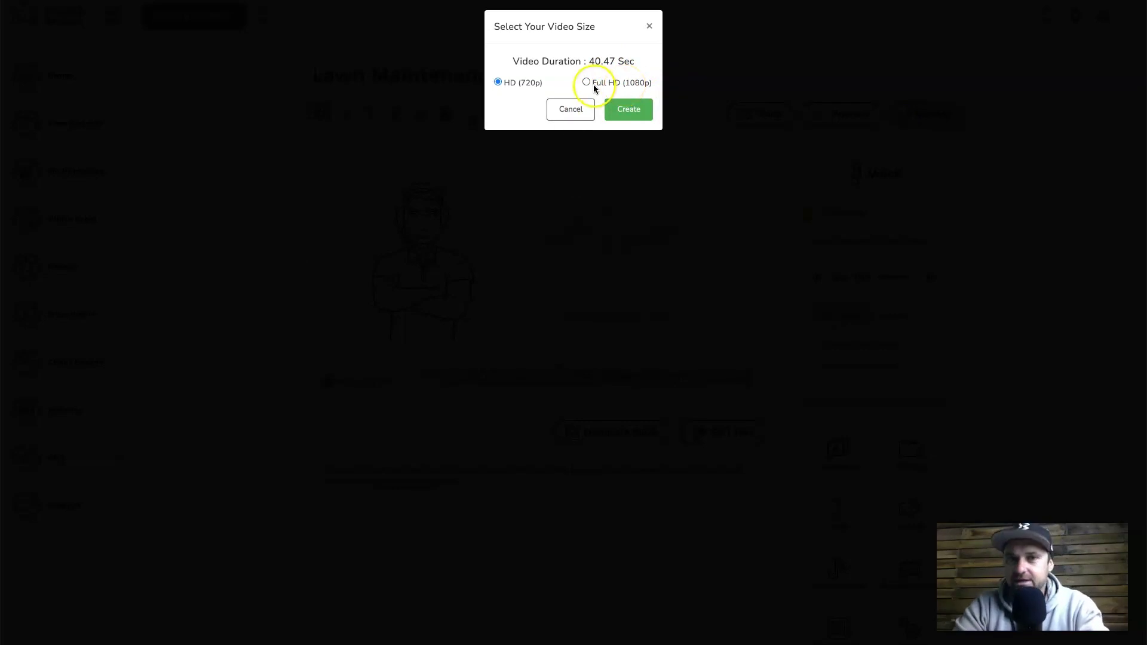
{"action": "left_click", "coordinate": [586, 81]}
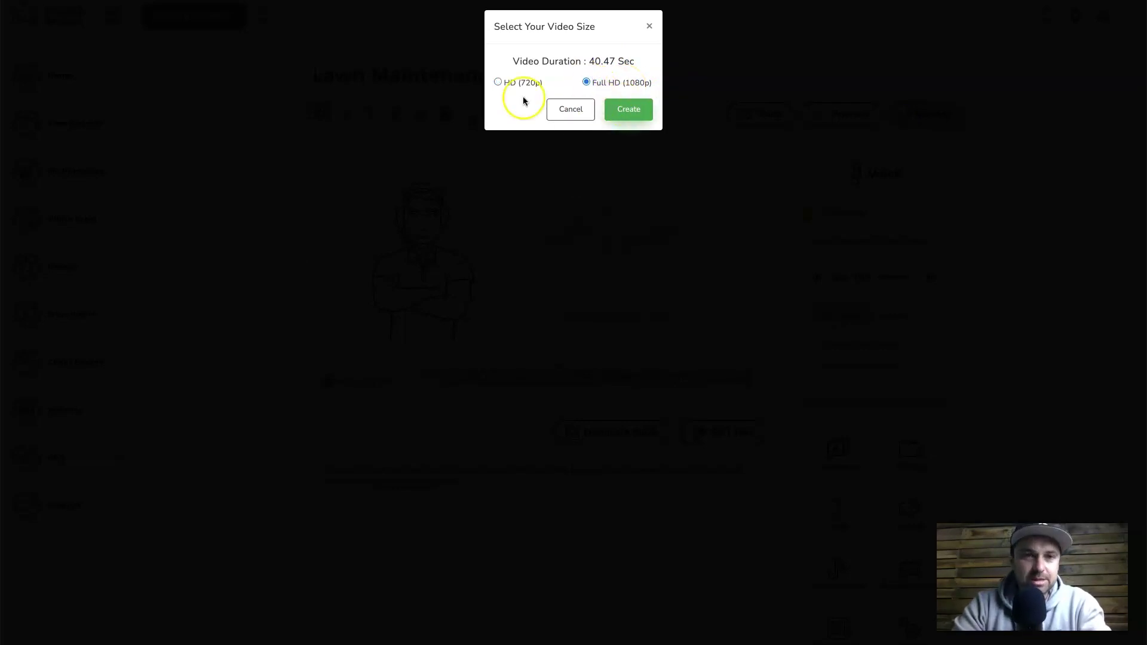
{"action": "left_click", "coordinate": [619, 109]}
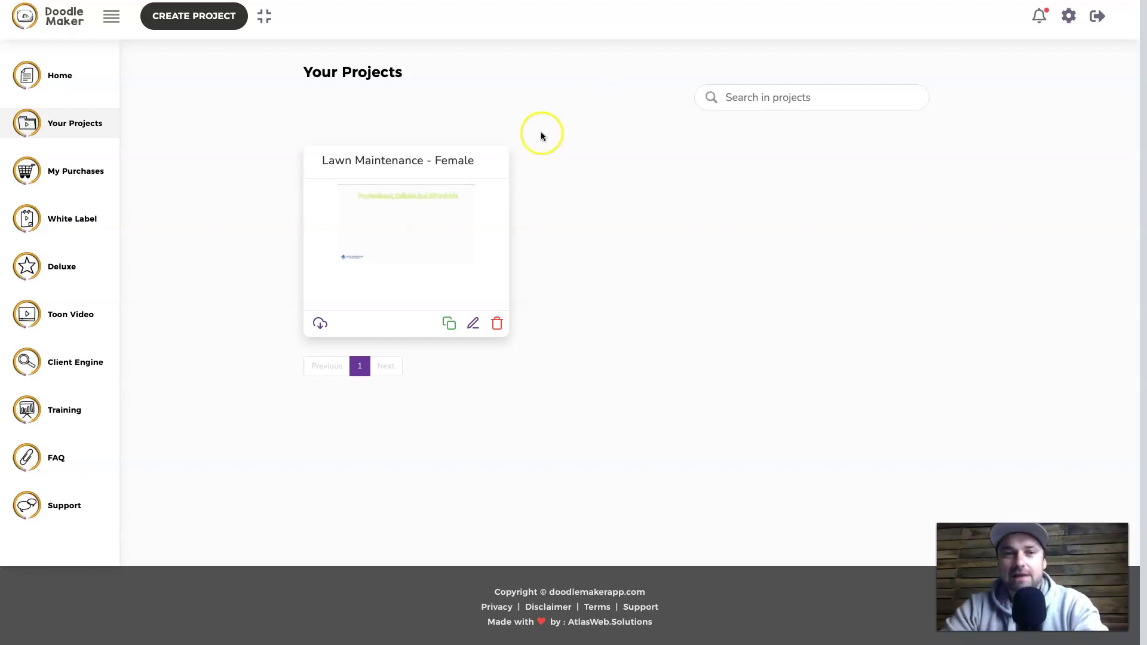
- Download the rendered video and open video-100828.mp4 from the browser's download bar
{"action": "left_click", "coordinate": [319, 326]}
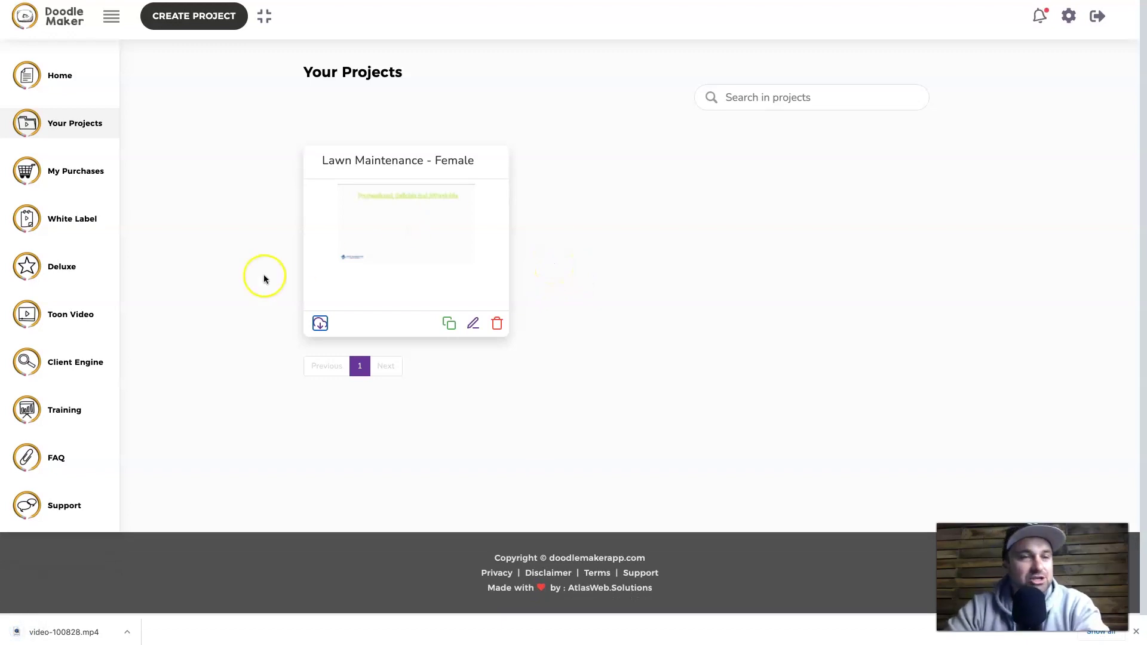
{"action": "left_click", "coordinate": [47, 631]}
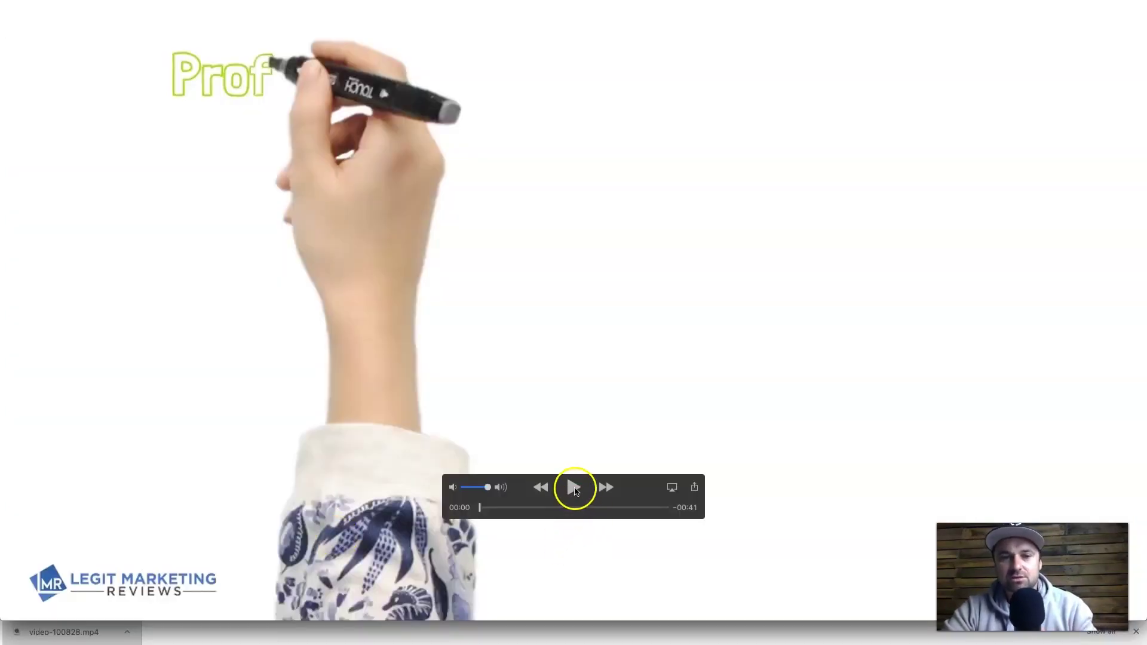
- Play video-100828.mp4 in QuickTime up to 00:14, then move the window and close it
{"action": "left_click", "coordinate": [575, 488]}
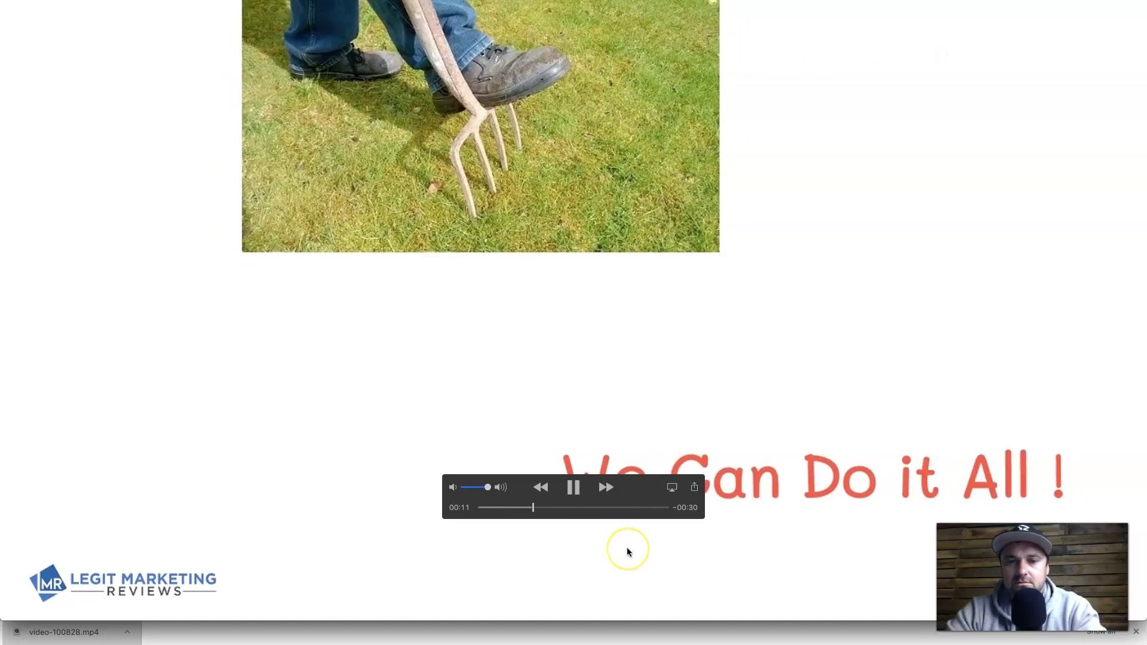
{"action": "left_click", "coordinate": [573, 487]}
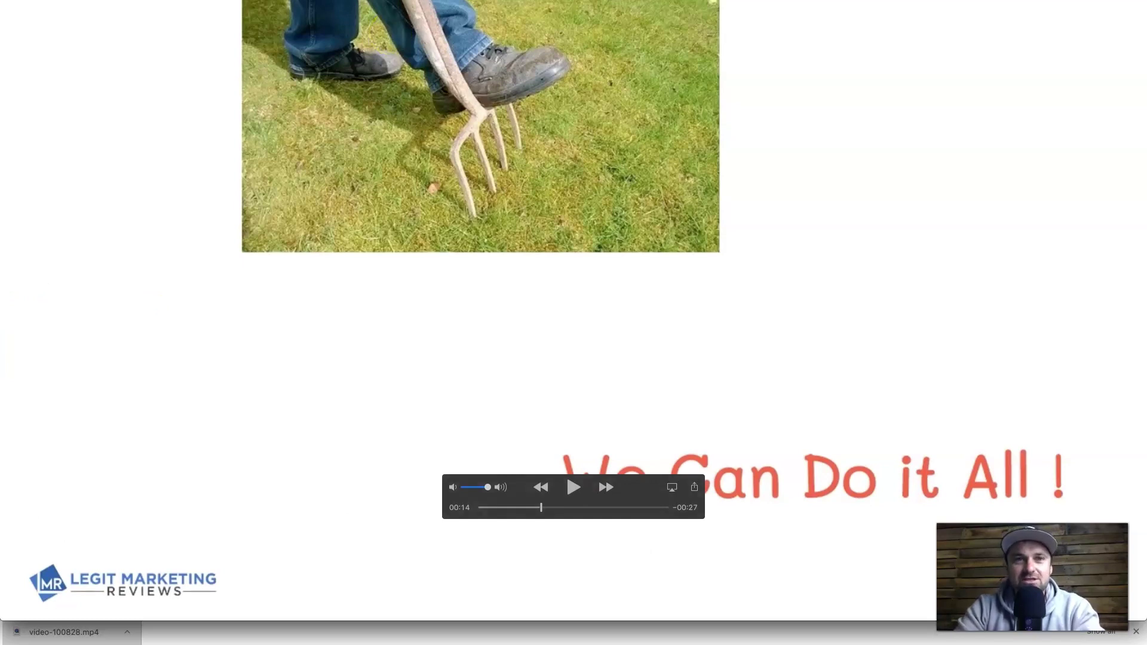
{"action": "left_click_drag", "start_coordinate": [463, 0], "coordinate": [464, 28]}
{"action": "left_click", "coordinate": [8, 25]}
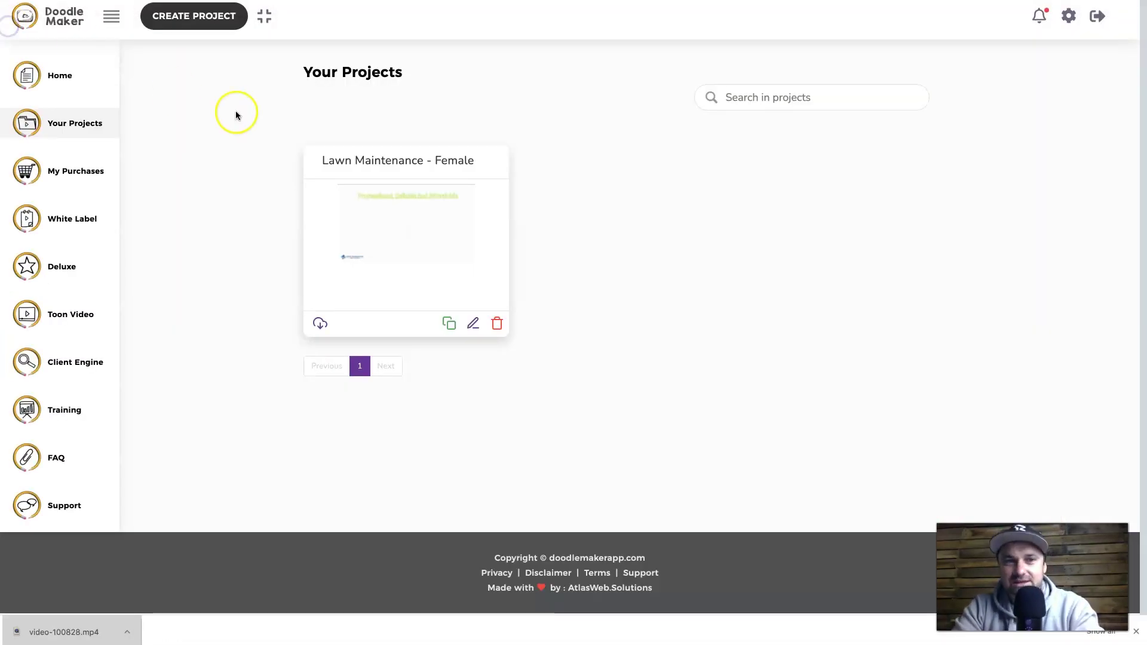
- Edit the Lawn Maintenance - Female project and bring up its Select A Soundtrack dialog
{"action": "left_click", "coordinate": [473, 324]}
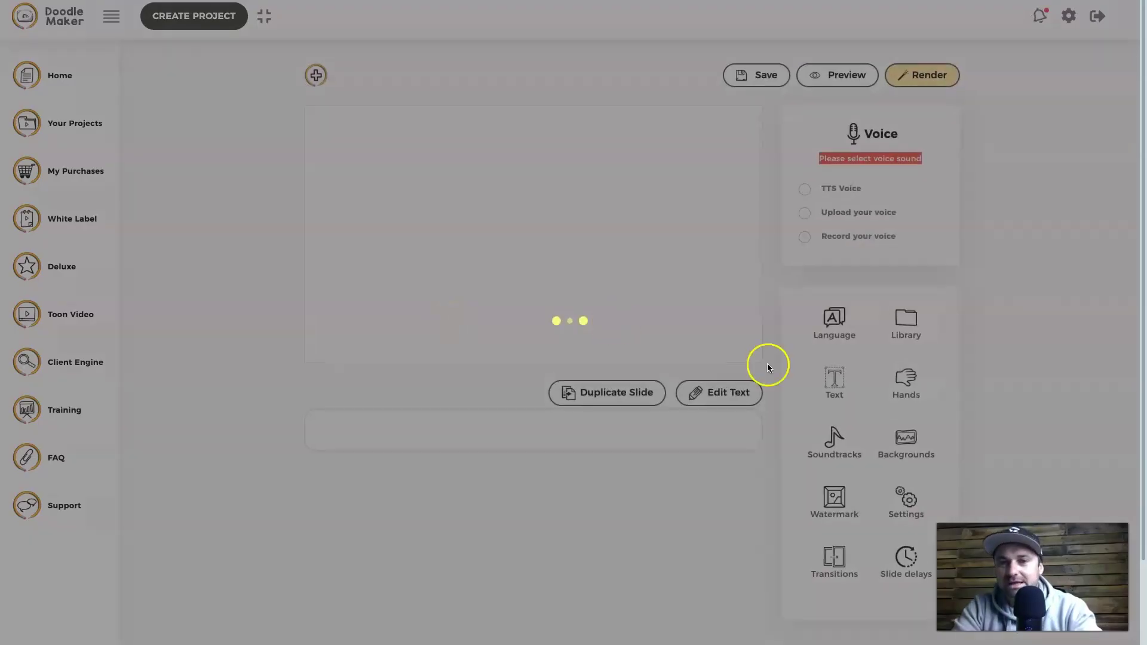
{"action": "scroll", "coordinate": [878, 367], "scroll_direction": "down", "scroll_amount": 3}
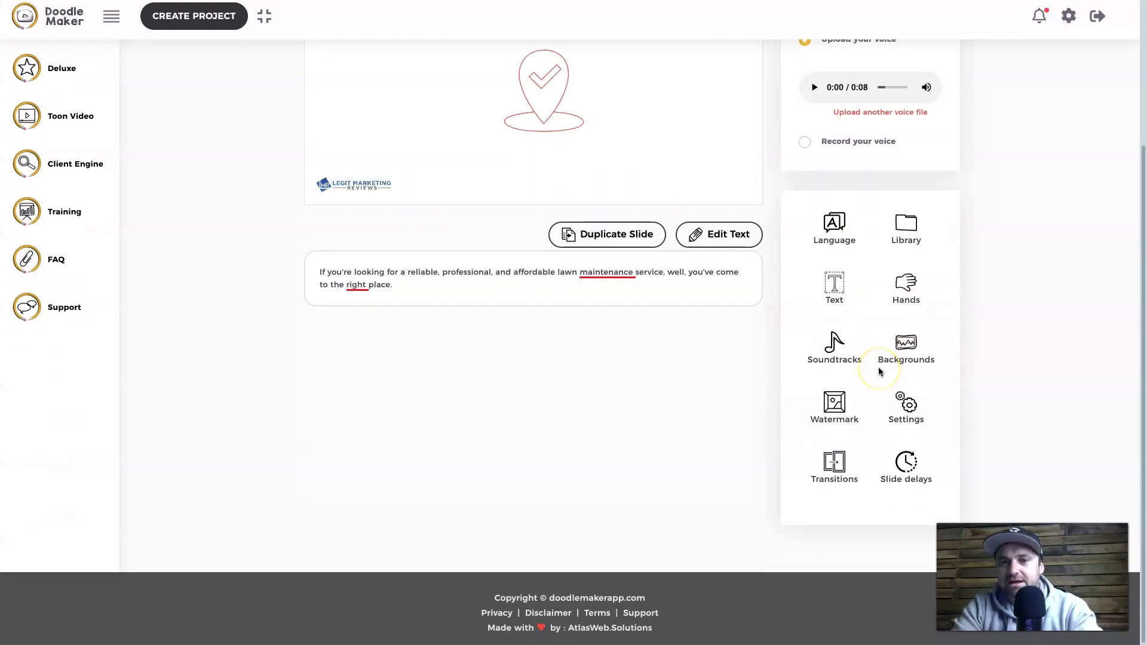
{"action": "left_click", "coordinate": [835, 345]}
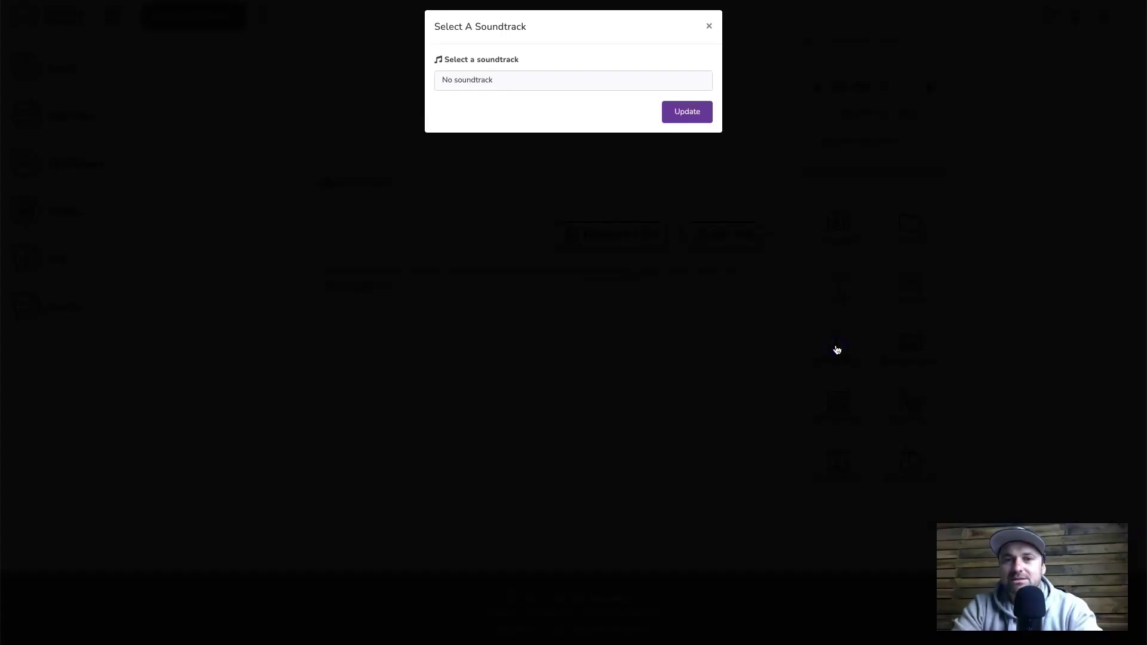
- Pick Funny from the Soundtracks list, preview it, and apply it with Update
{"action": "left_click", "coordinate": [503, 81]}
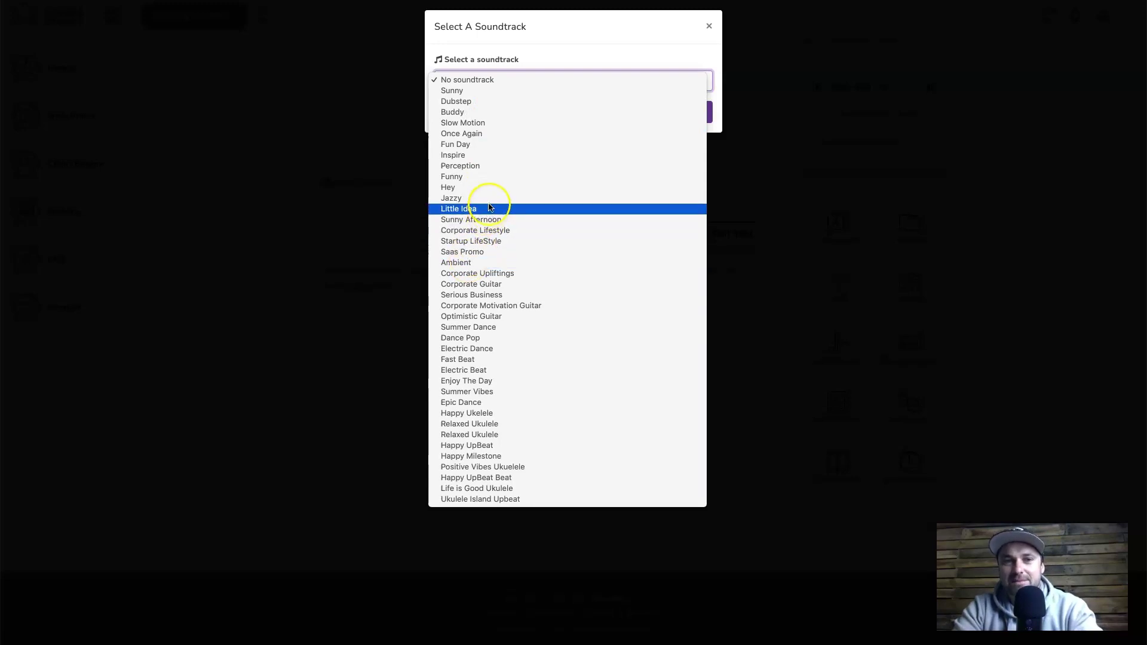
{"action": "left_click", "coordinate": [496, 177]}
{"action": "left_click", "coordinate": [451, 117]}
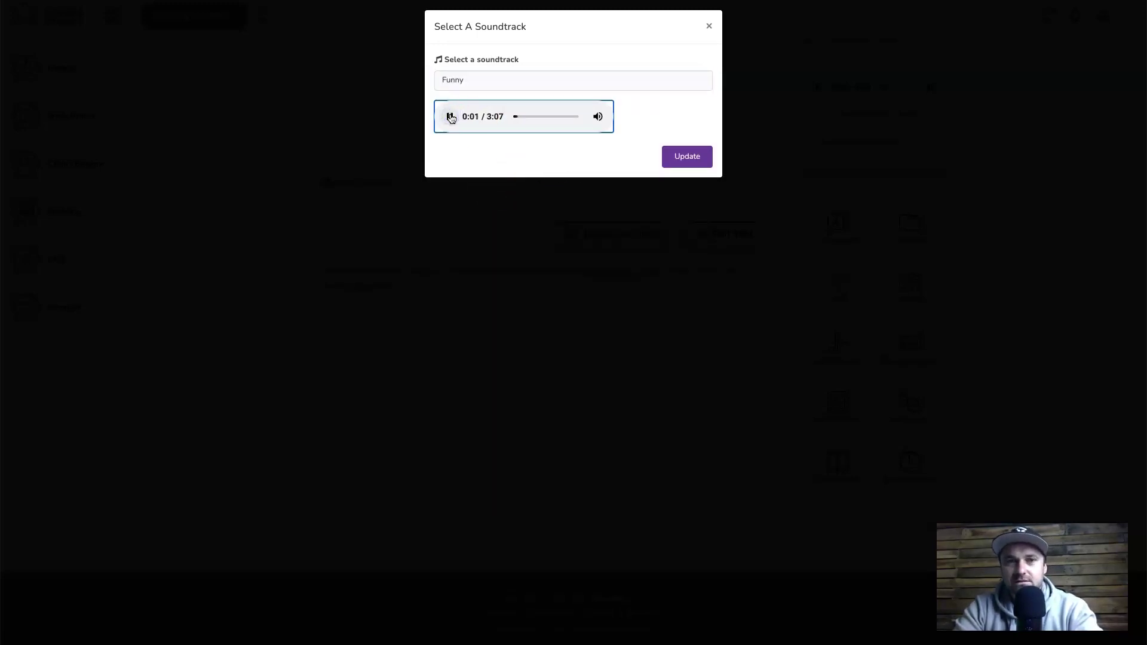
{"action": "left_click", "coordinate": [450, 117]}
{"action": "left_click", "coordinate": [685, 157]}
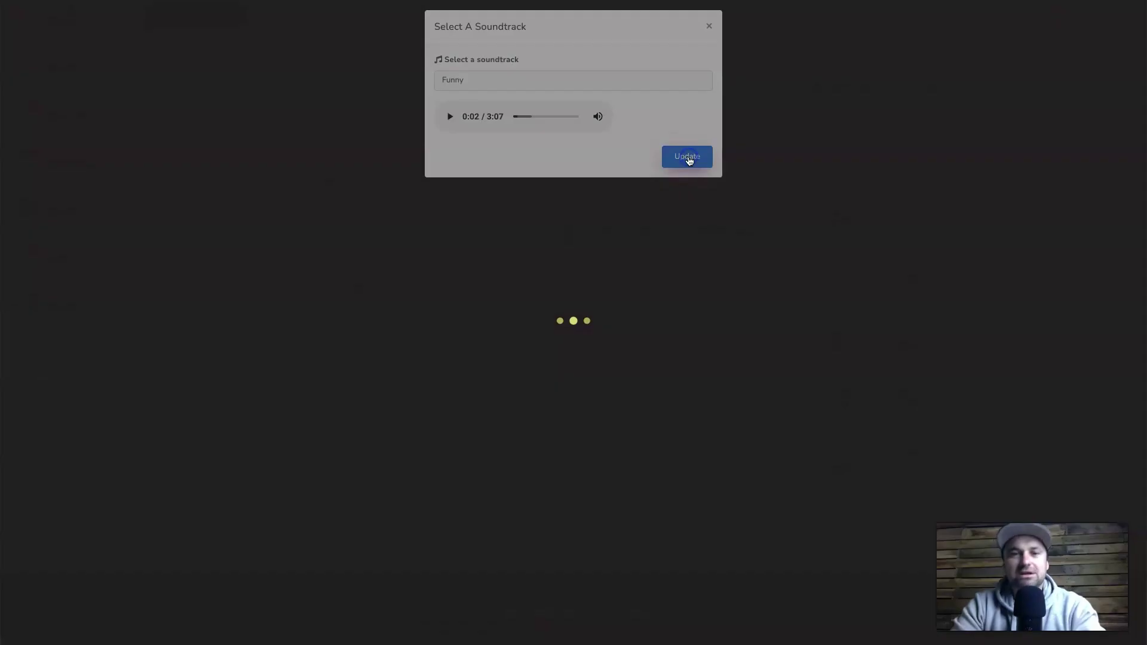
{"action": "scroll", "coordinate": [711, 407], "scroll_direction": "up", "scroll_amount": 3}
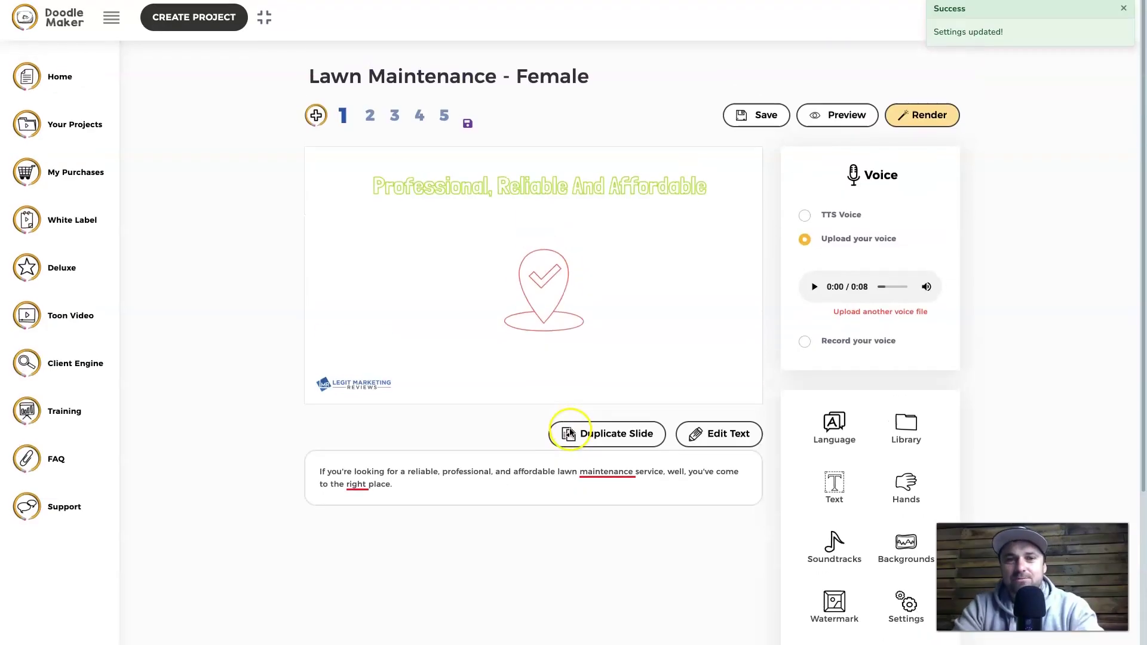